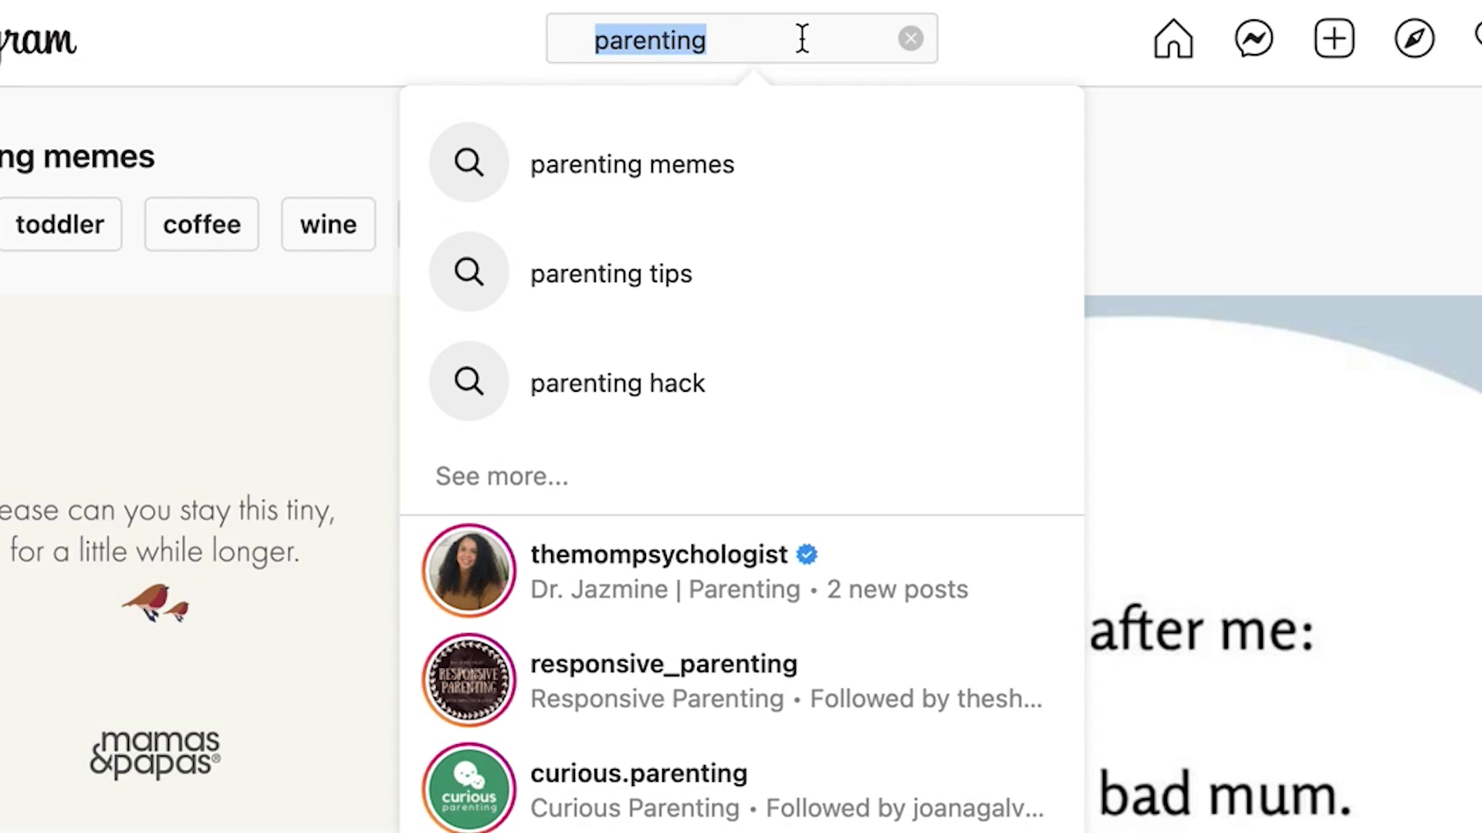
- Refollow the 'parenting' Instagram account so suggested accounts like plumorganics appear
{"action": "scroll", "coordinate": [773, 637], "scroll_direction": "down", "scroll_amount": 5}
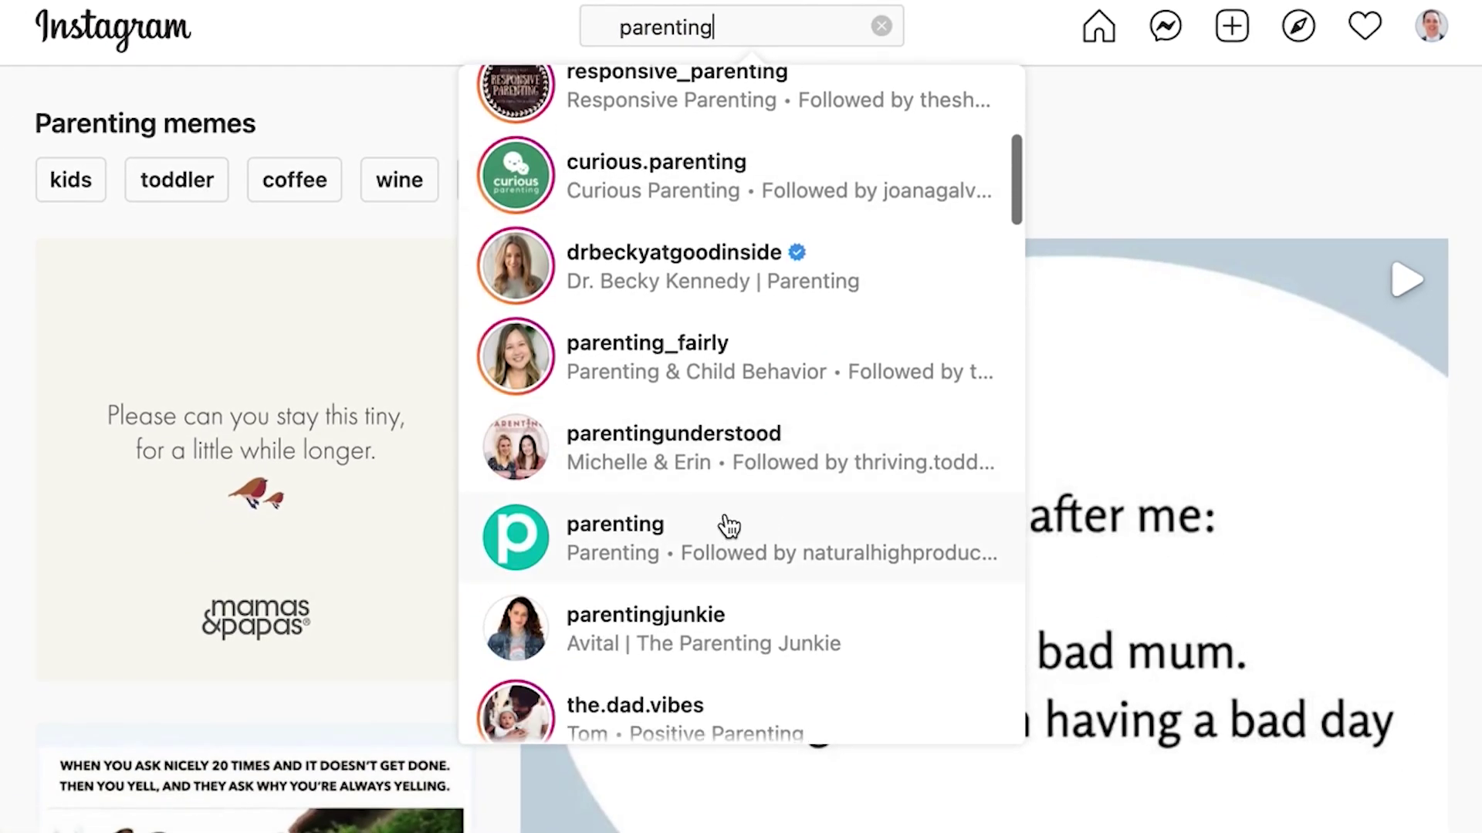
{"action": "left_click", "coordinate": [648, 553]}
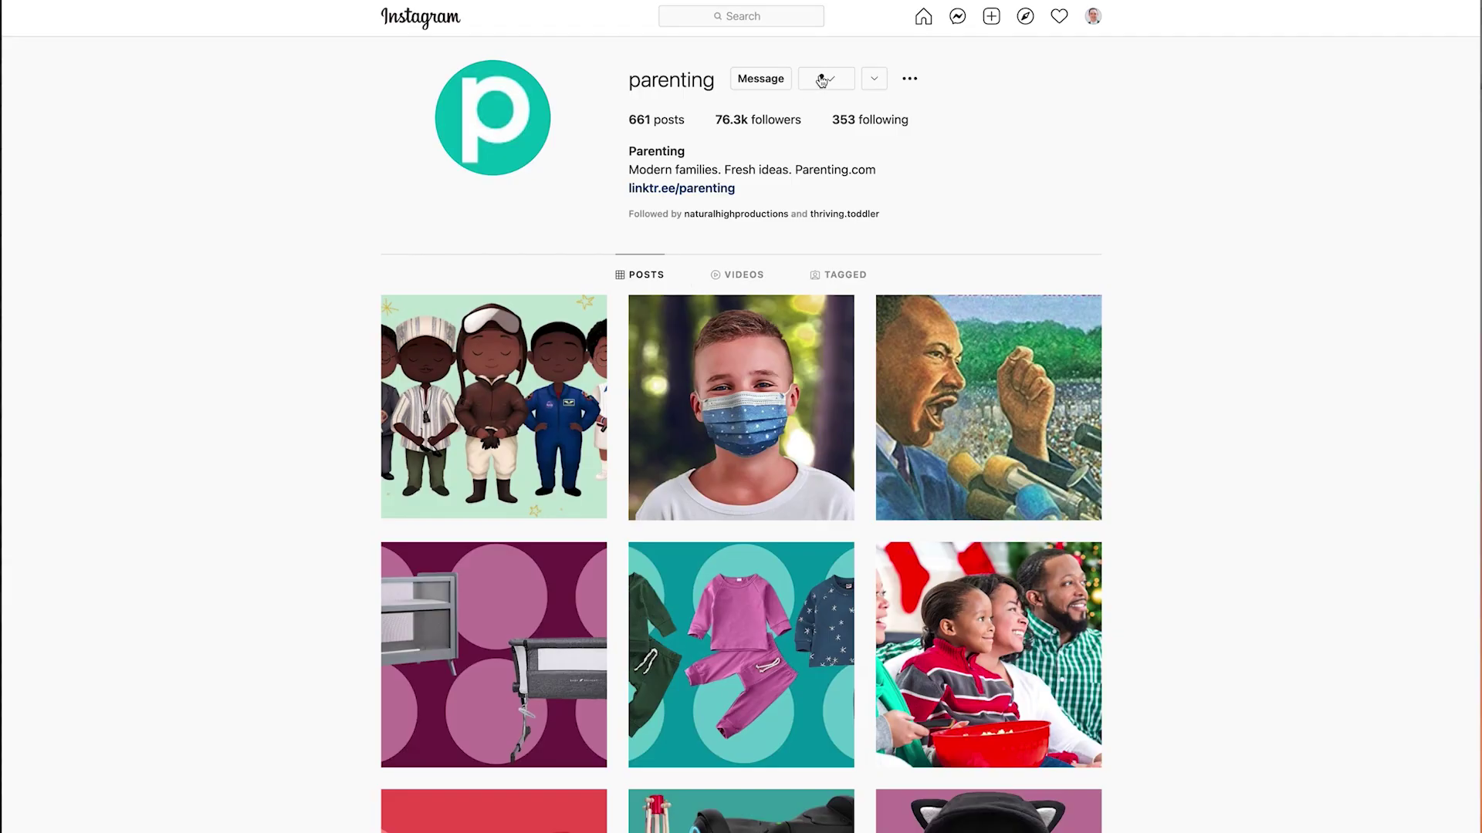
{"action": "left_click", "coordinate": [822, 81]}
{"action": "left_click", "coordinate": [741, 479]}
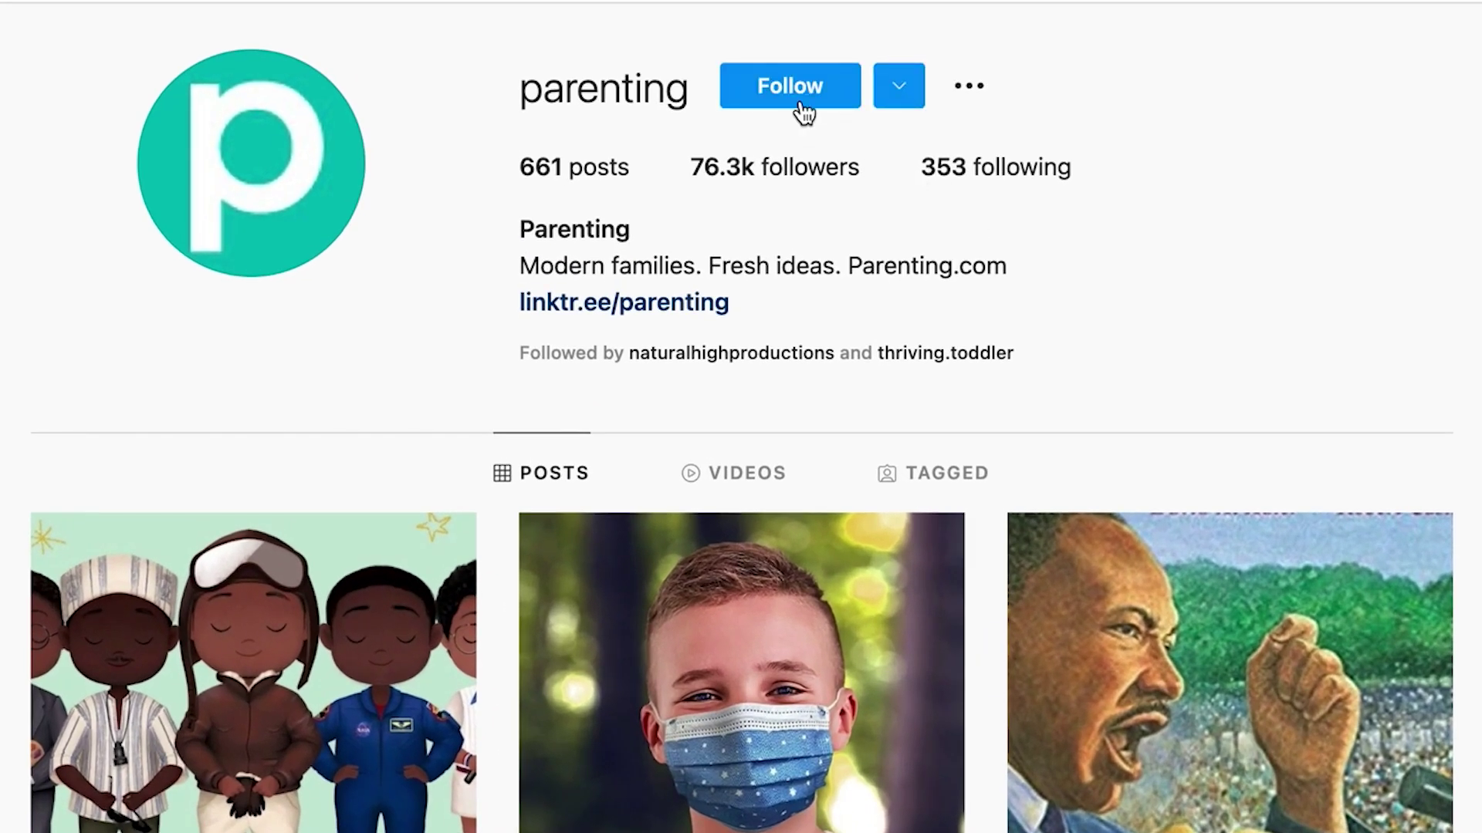
{"action": "left_click", "coordinate": [801, 104]}
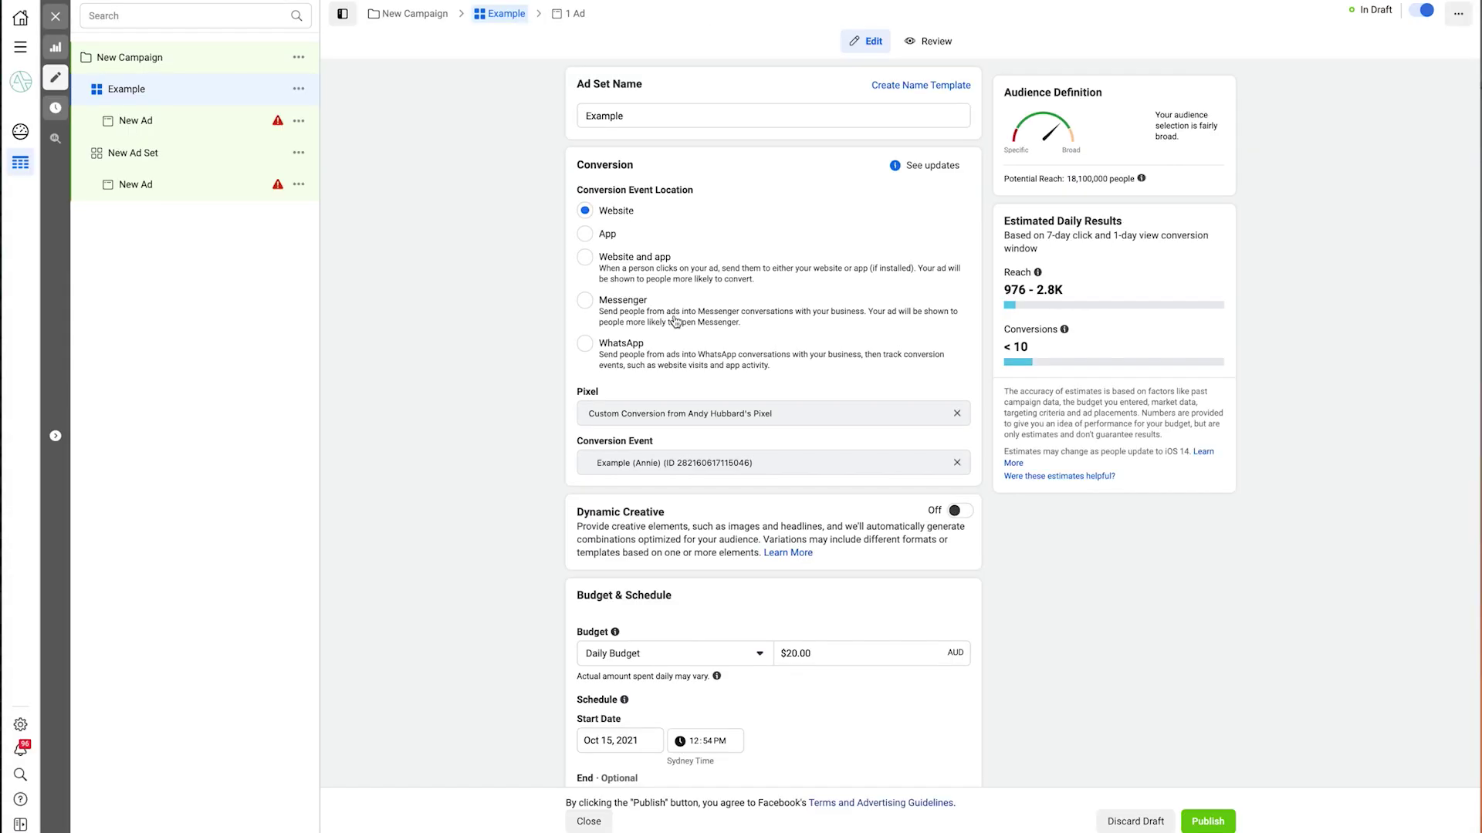
- Search 'par' in the Example ad set's Detailed Targeting and add the Parenting.com interest
{"action": "scroll", "coordinate": [675, 320], "scroll_direction": "down", "scroll_amount": 10}
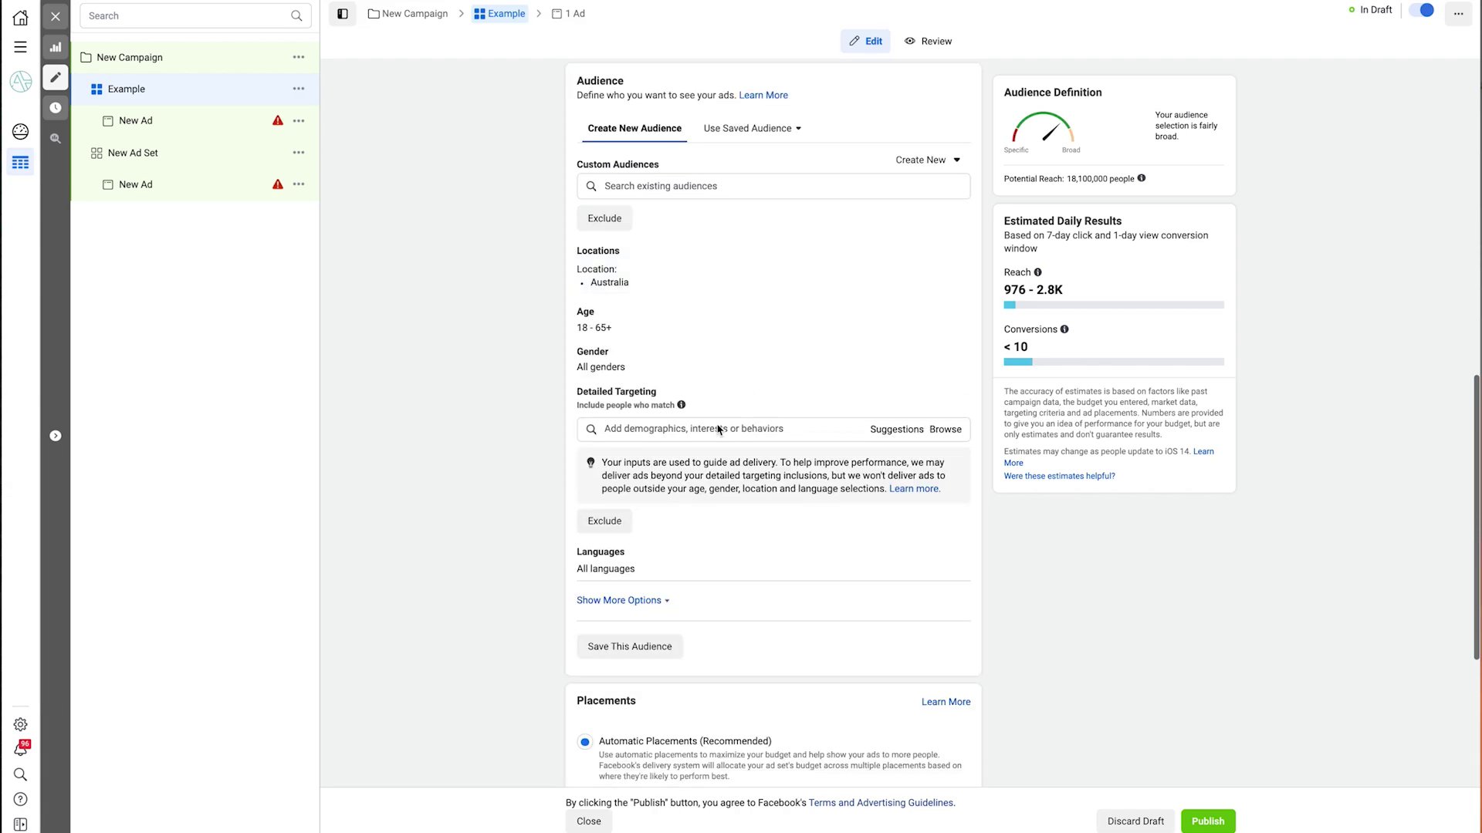
{"action": "left_click", "coordinate": [718, 429]}
{"action": "type", "text": "parenting.com"}
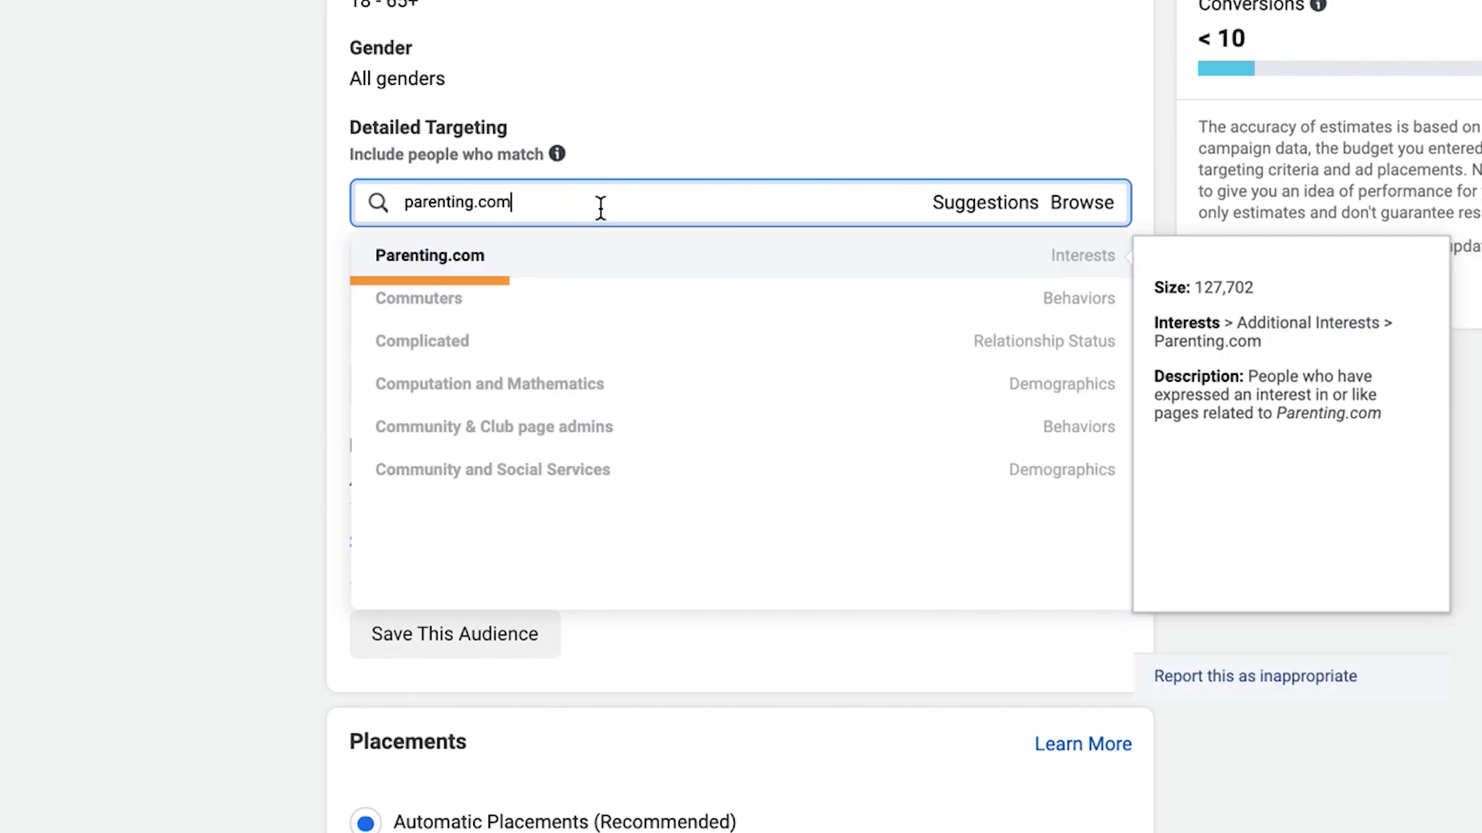
{"action": "left_click", "coordinate": [507, 257]}
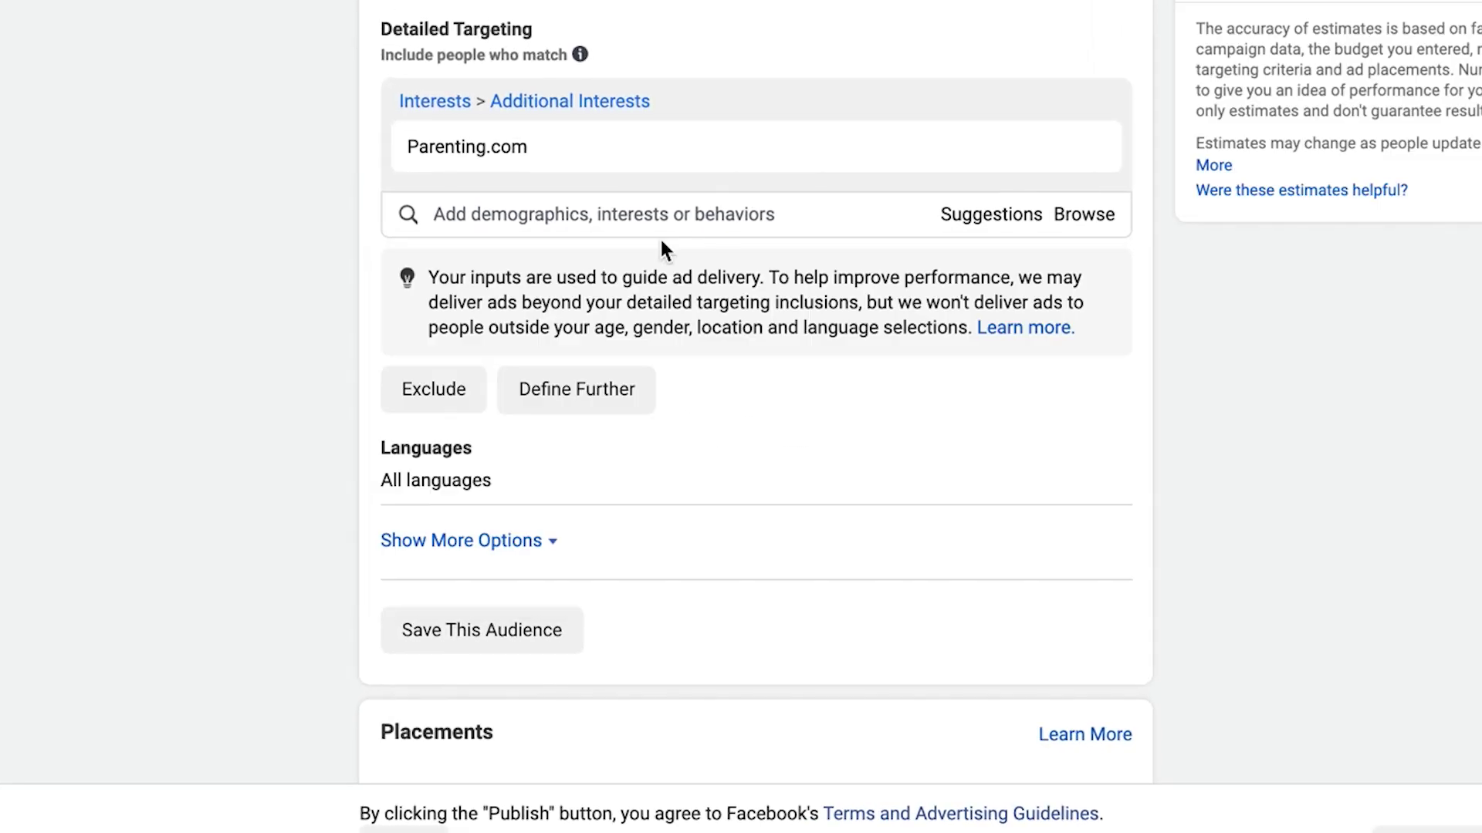
- Add Positive Parenting Solutions as an interest, then page Instagram's suggestions back to johnsonsbaby
{"action": "type", "text": "positive parenting"}
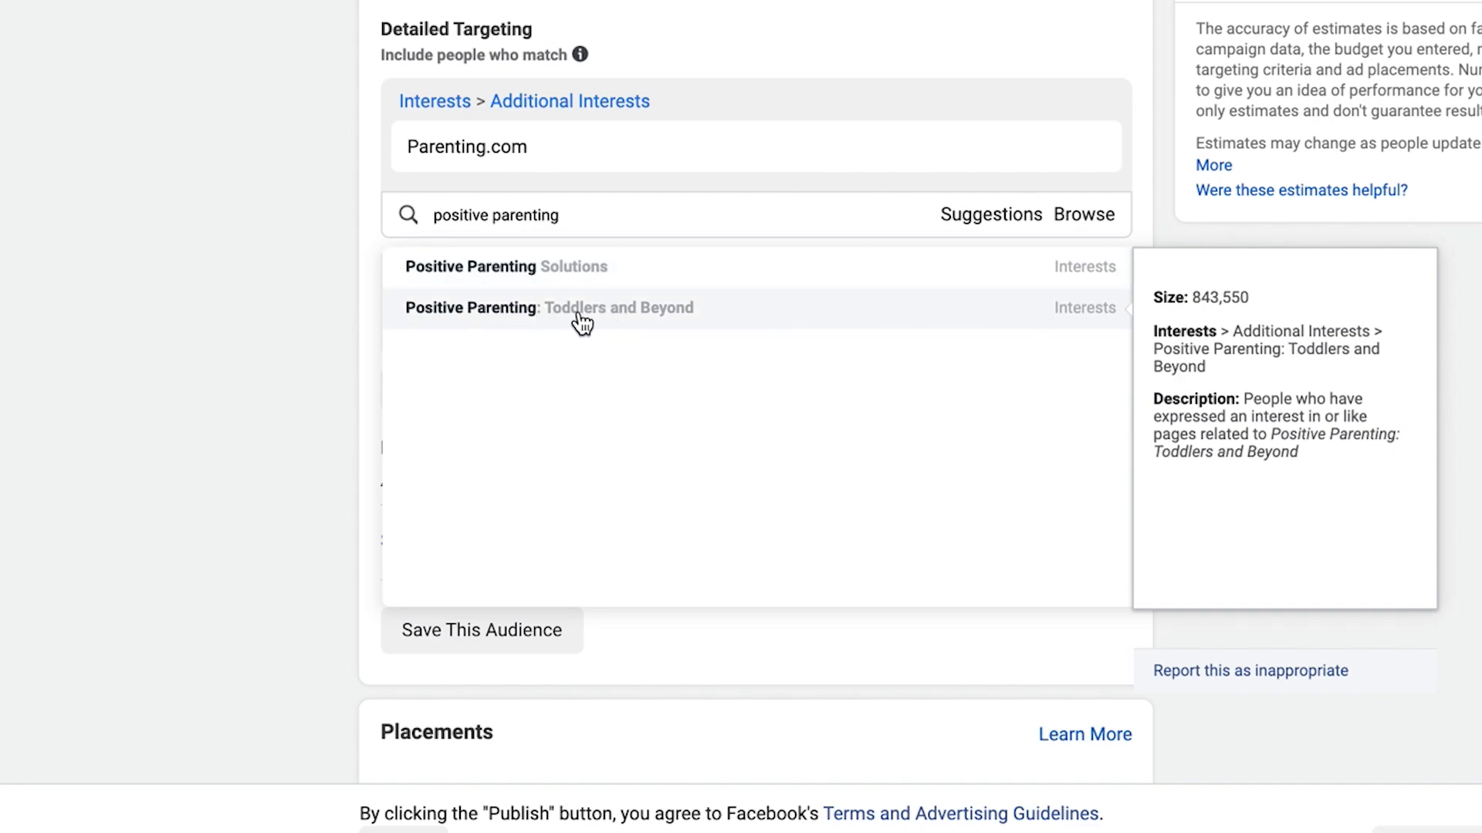
{"action": "left_click", "coordinate": [596, 269]}
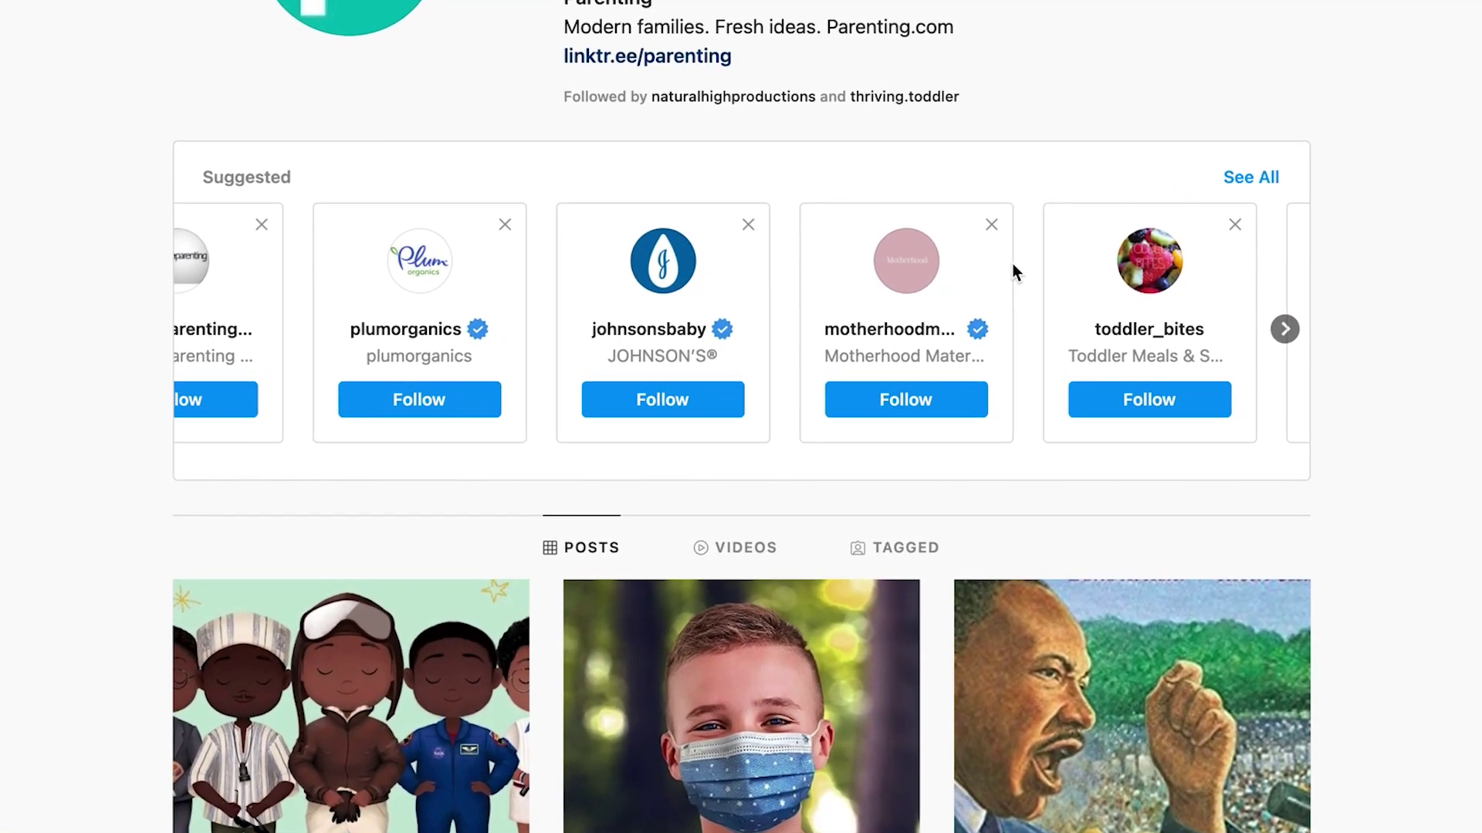
{"action": "scroll", "coordinate": [1013, 270], "scroll_direction": "left", "scroll_amount": 3}
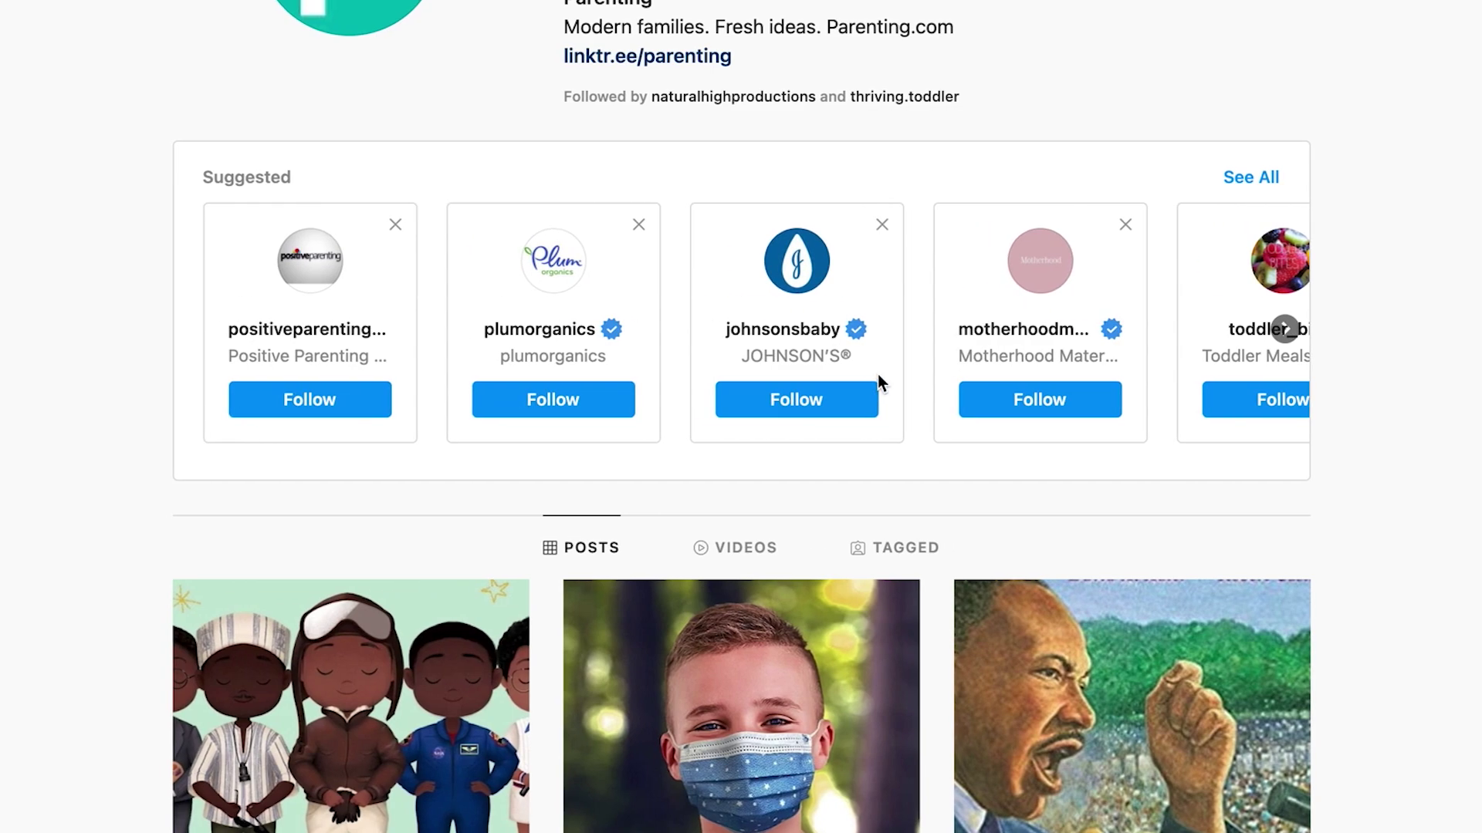
{"action": "scroll", "coordinate": [1238, 304], "scroll_direction": "right", "scroll_amount": 10}
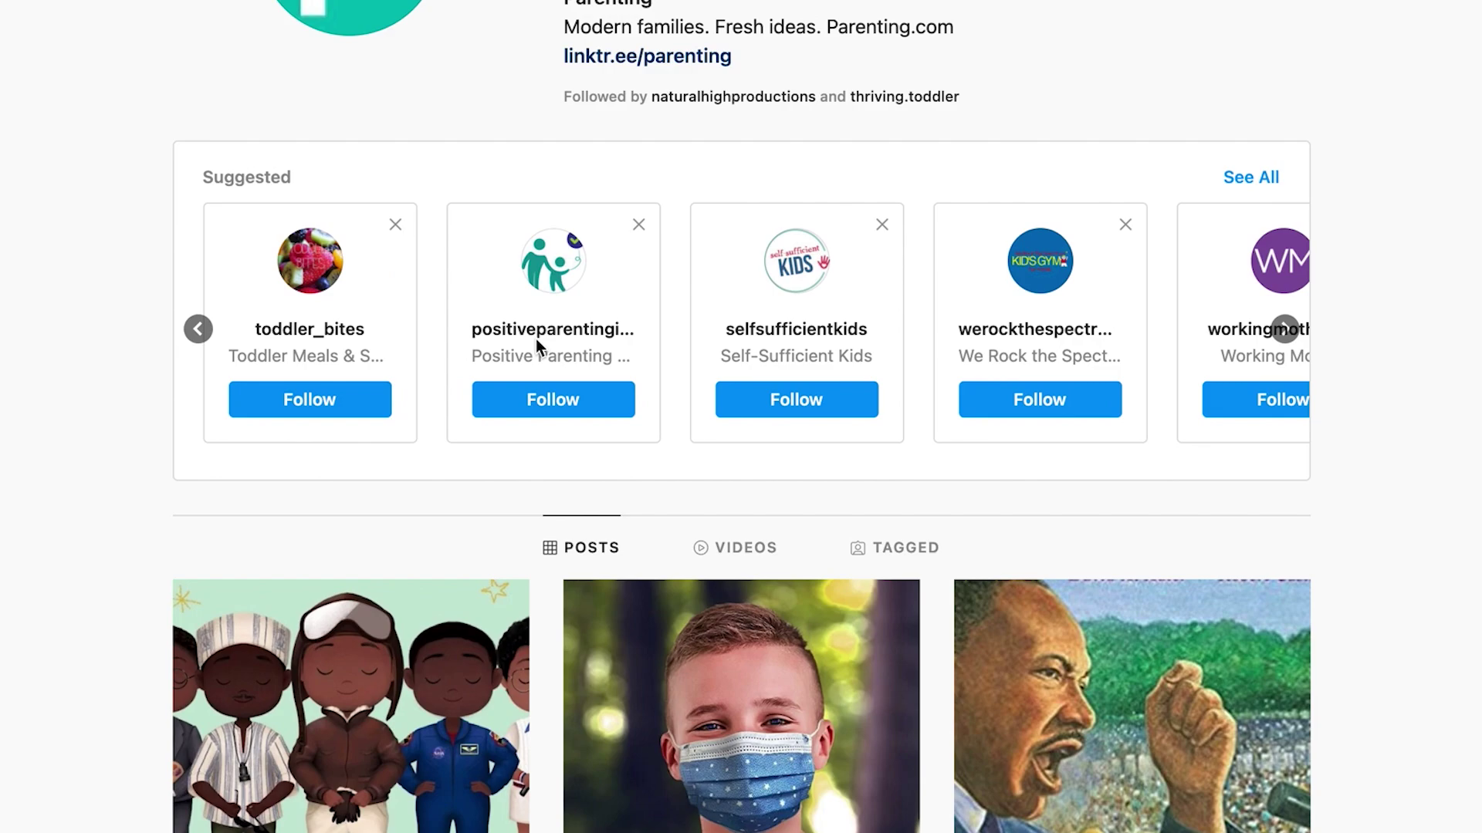
{"action": "left_click", "coordinate": [199, 329]}
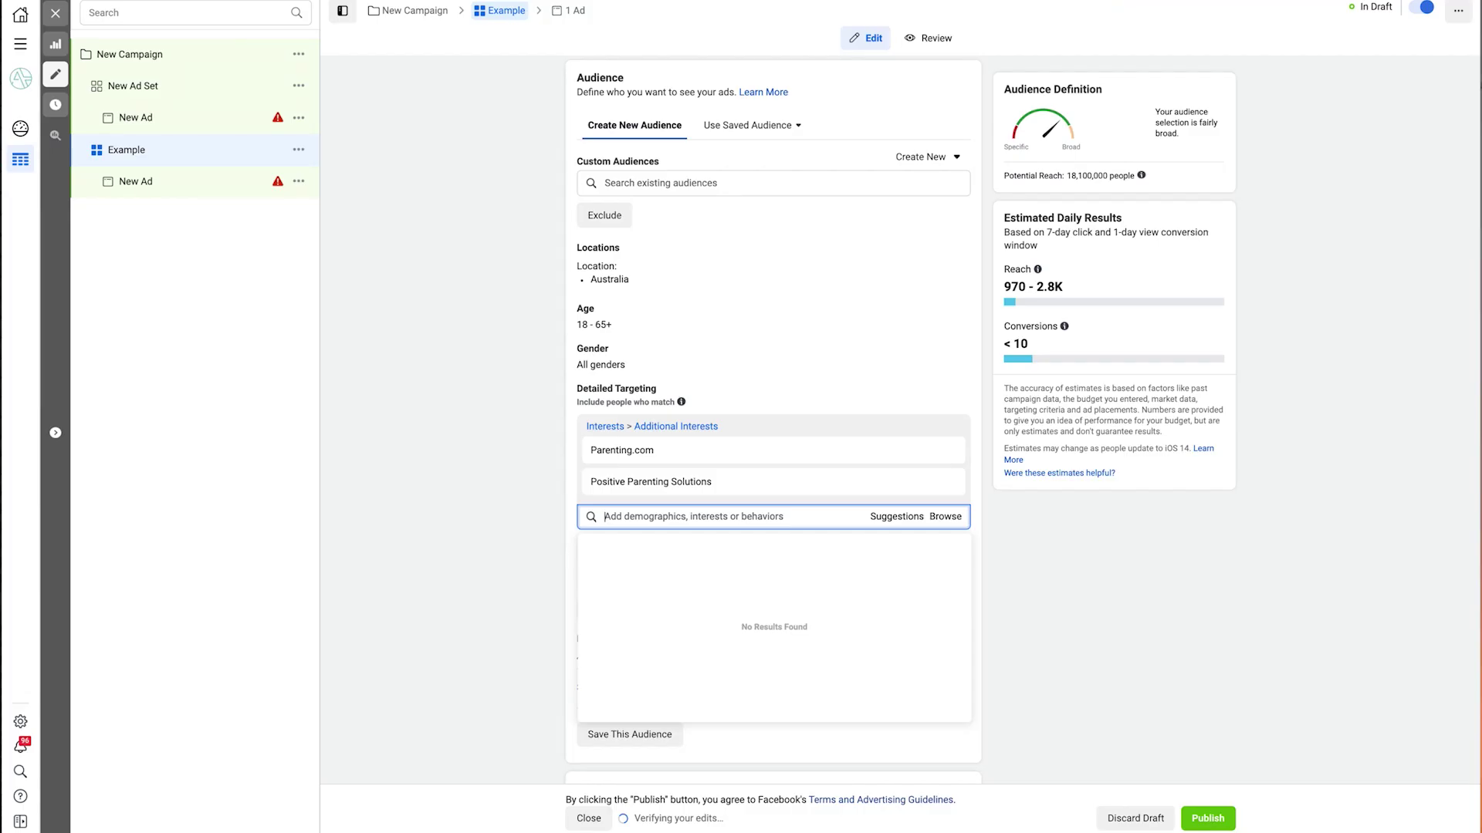
{"action": "left_click", "coordinate": [852, 217]}
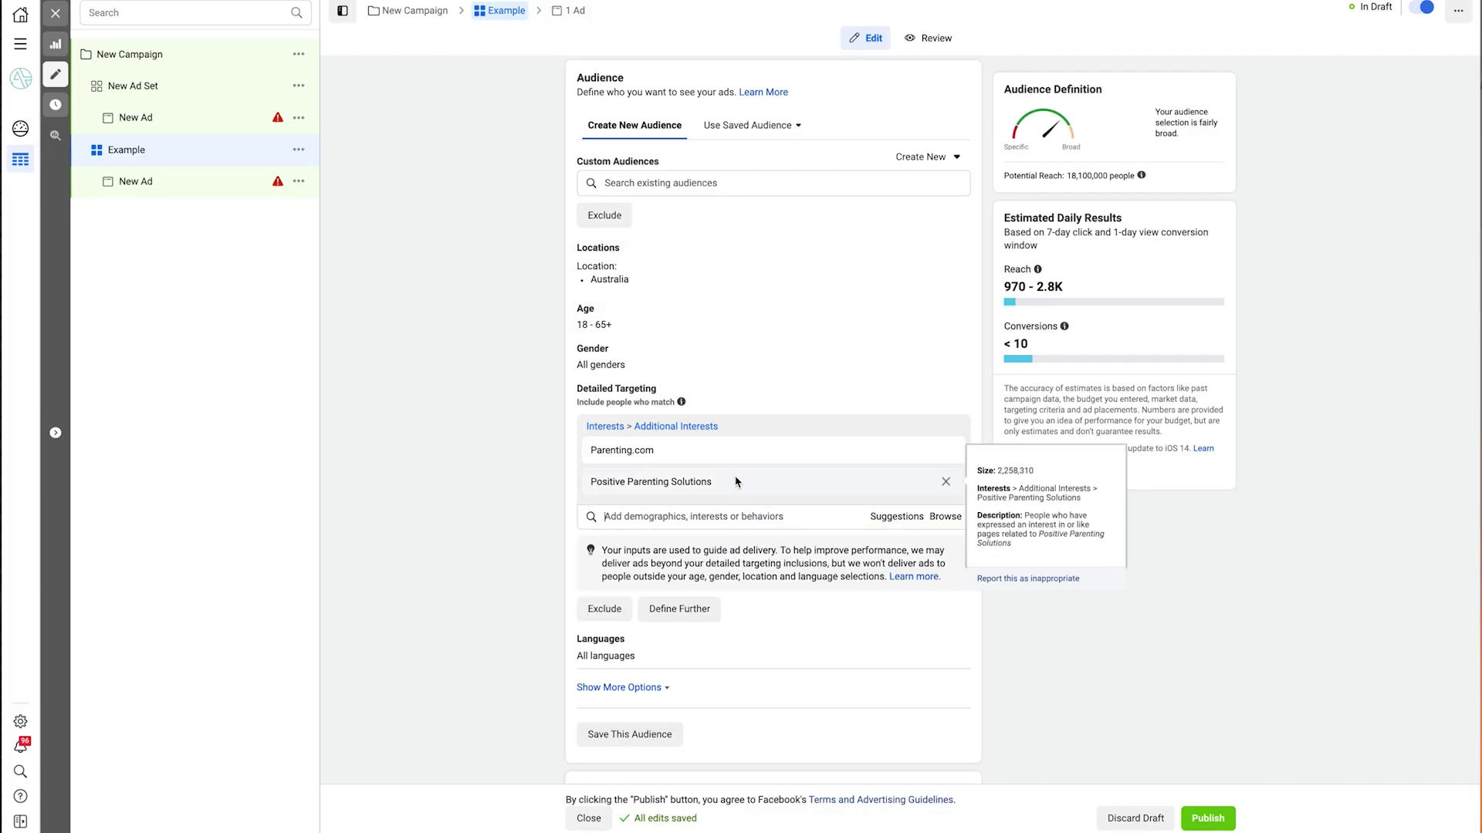
- Search Detailed Targeting for 'johns' to list the Johnson's interests
{"action": "left_click", "coordinate": [717, 516]}
{"action": "type", "text": "johns"}
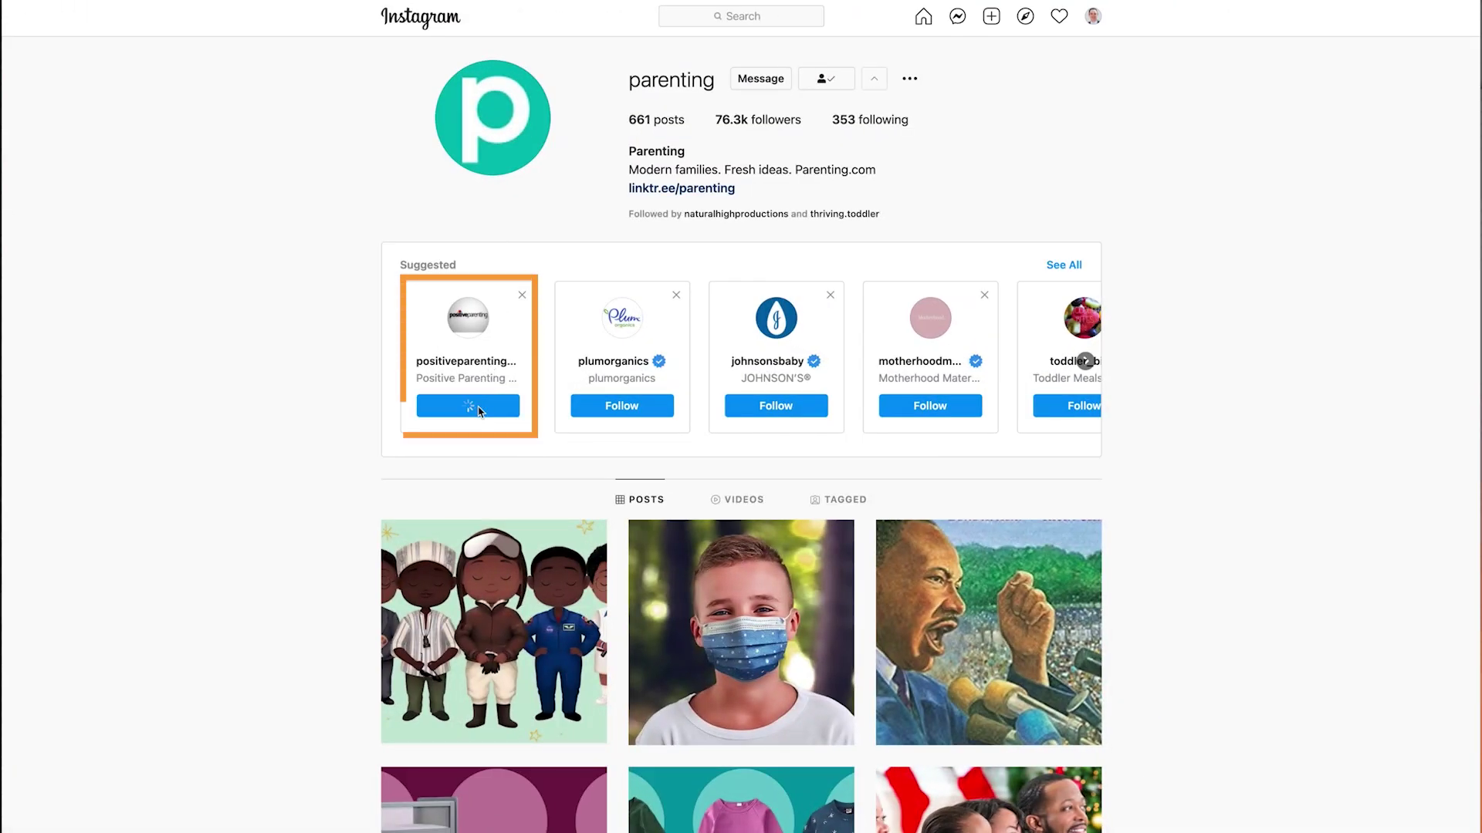
- Open positiveparentingclasses from Suggested and refollow it to reveal its suggested accounts
{"action": "left_click", "coordinate": [467, 364]}
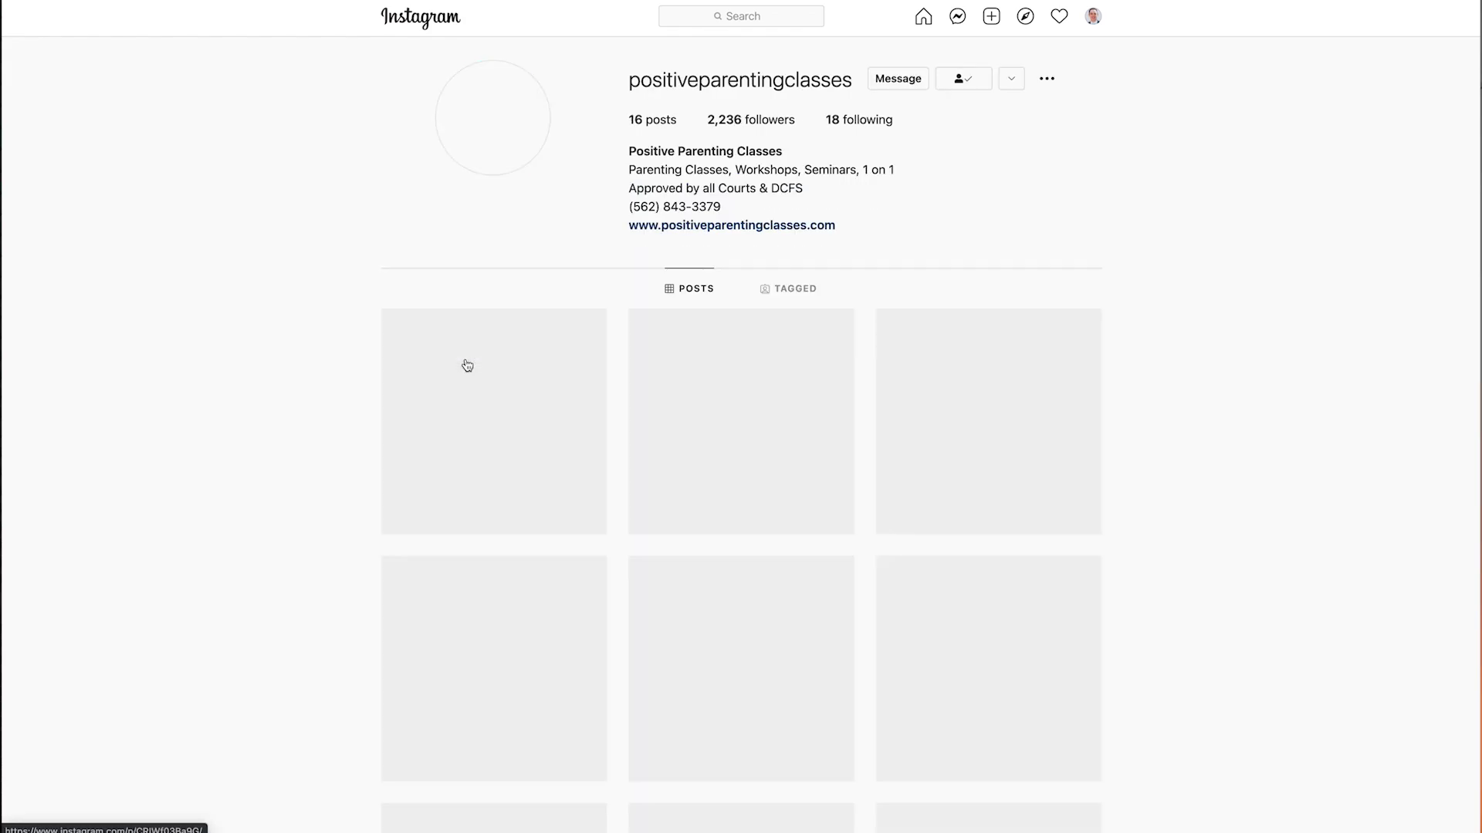
{"action": "left_click", "coordinate": [956, 79]}
{"action": "left_click", "coordinate": [716, 476]}
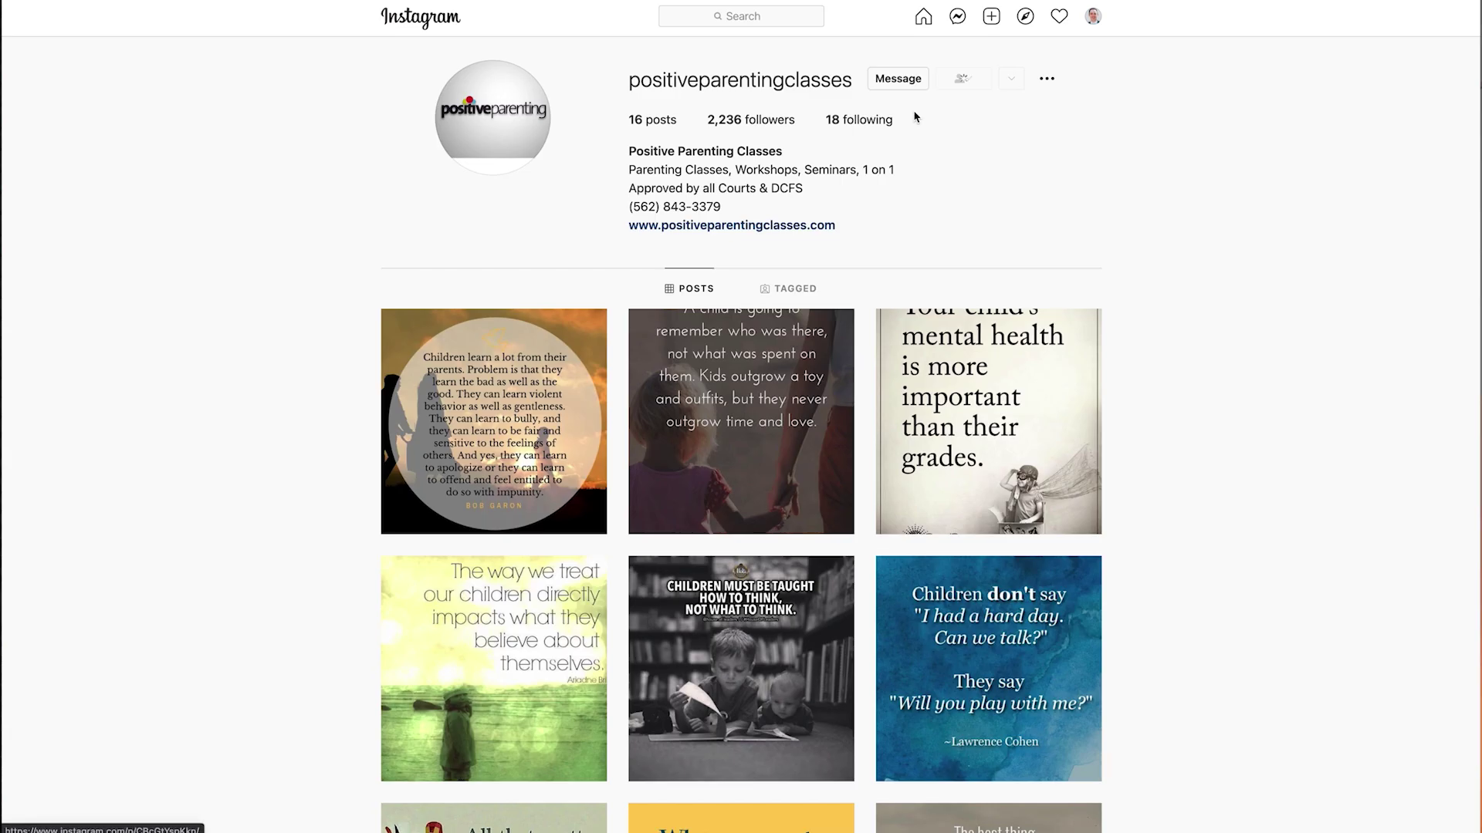
{"action": "left_click", "coordinate": [920, 81]}
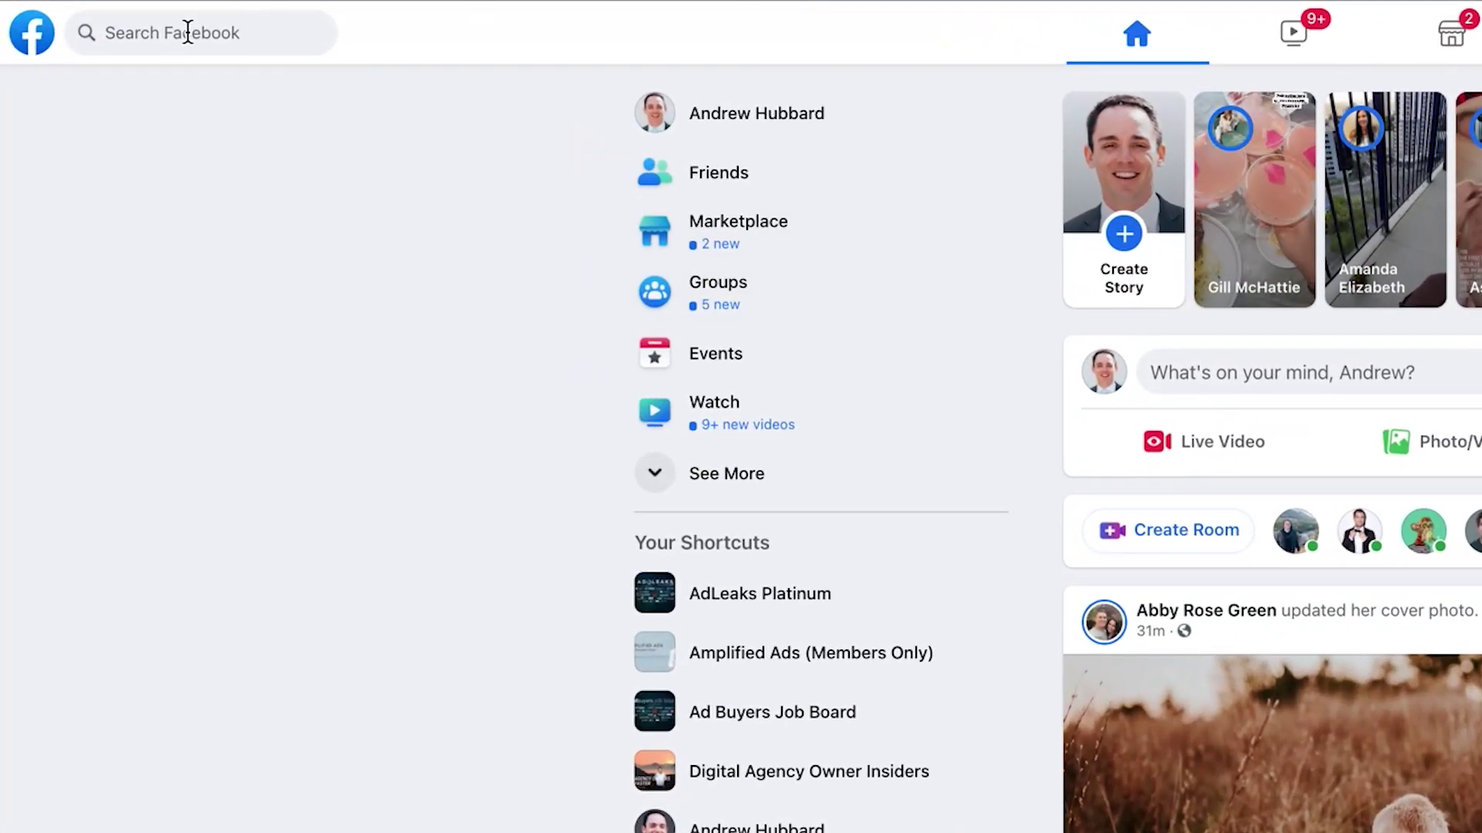
- Search Facebook for 'parenting.com' and like the Parenting.com page to show Related Pages
{"action": "left_click", "coordinate": [188, 32]}
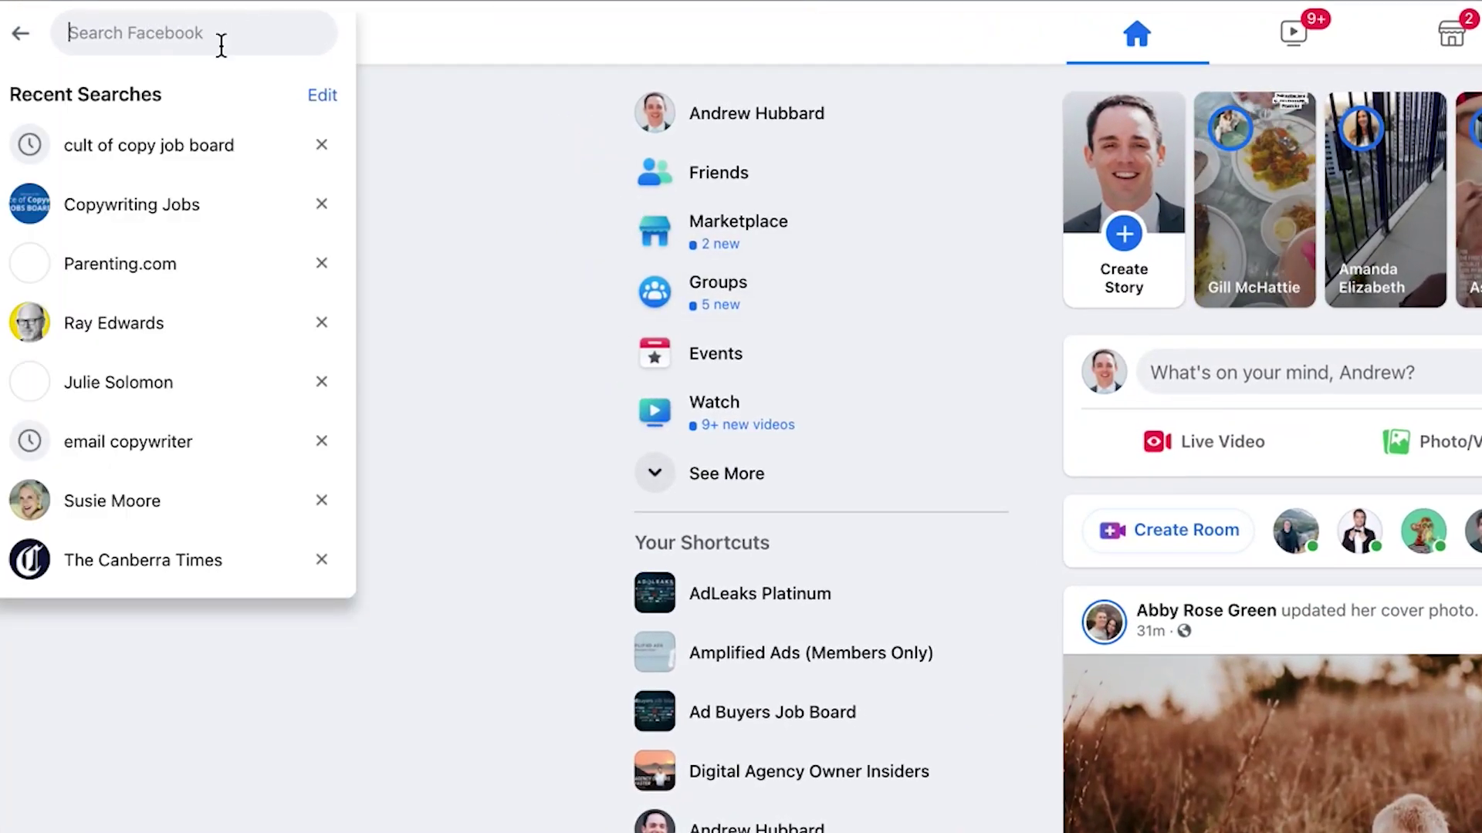
{"action": "type", "text": "parenting.com"}
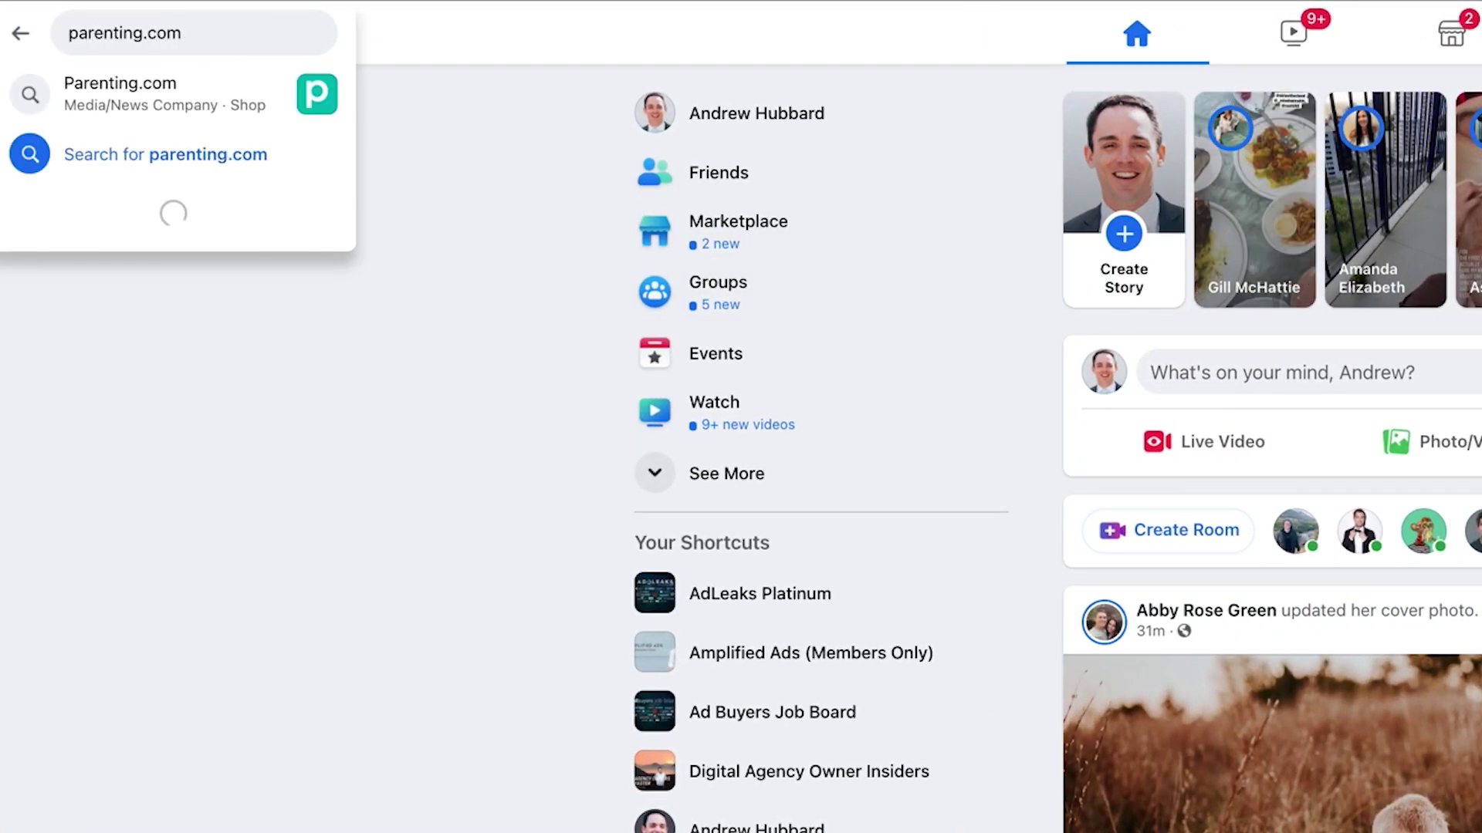
{"action": "key", "text": "Return"}
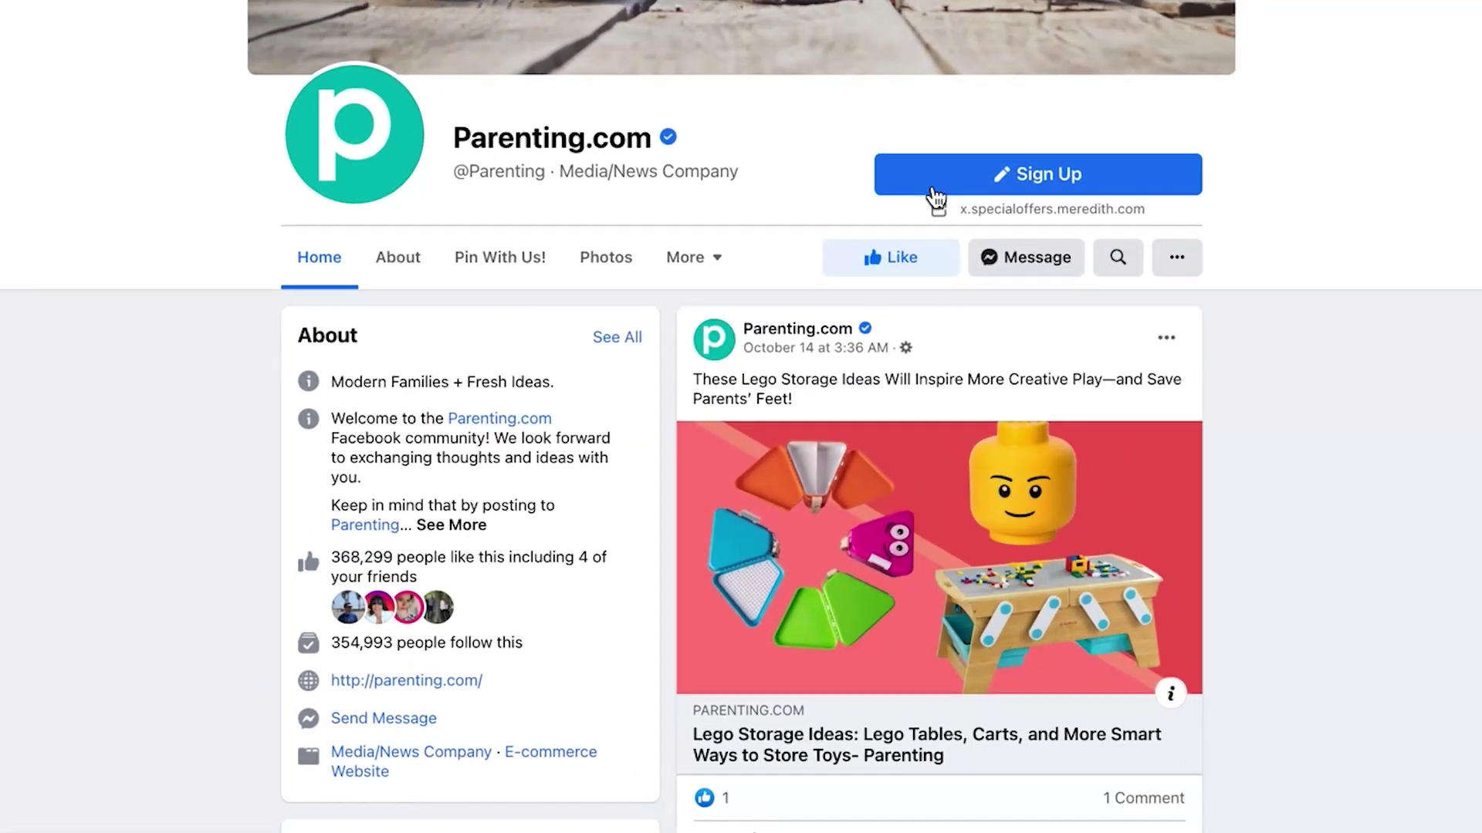
{"action": "left_click", "coordinate": [825, 250]}
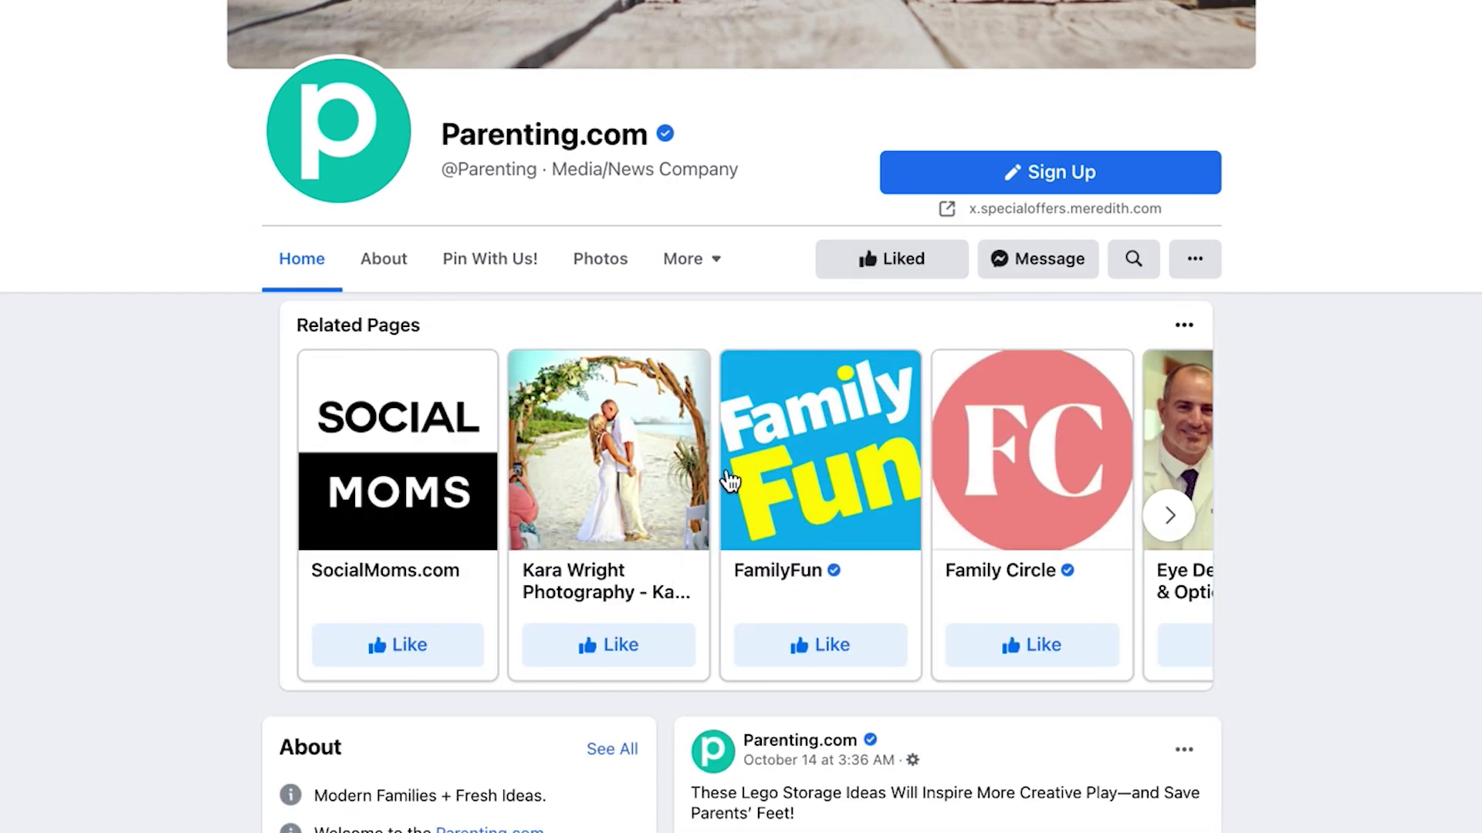
{"action": "scroll", "coordinate": [703, 503], "scroll_direction": "right", "scroll_amount": 3}
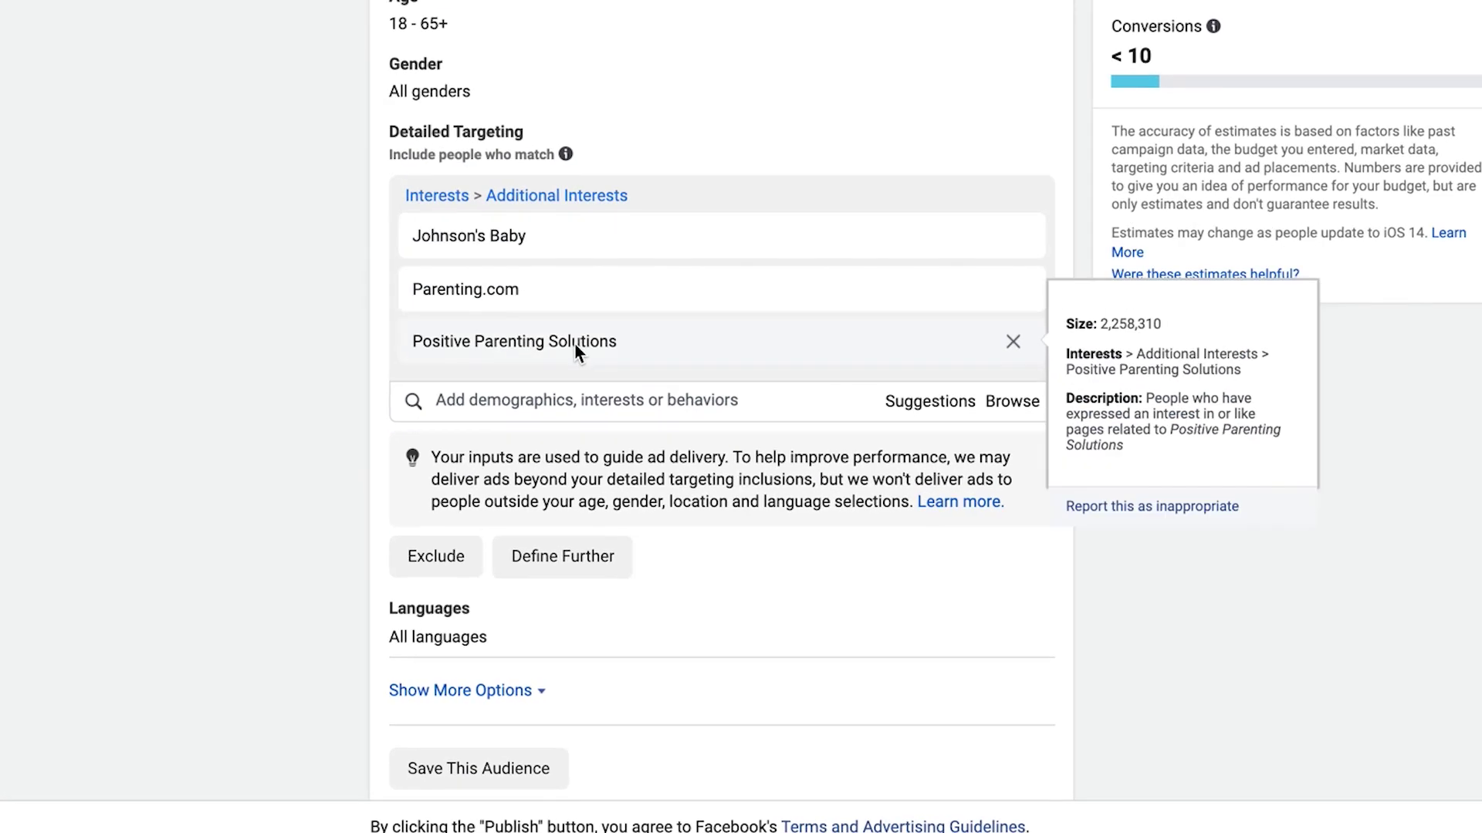
- Search 'fa' in Detailed Targeting and add the Family Circle interest
{"action": "left_click", "coordinate": [677, 546]}
{"action": "type", "text": "family circle"}
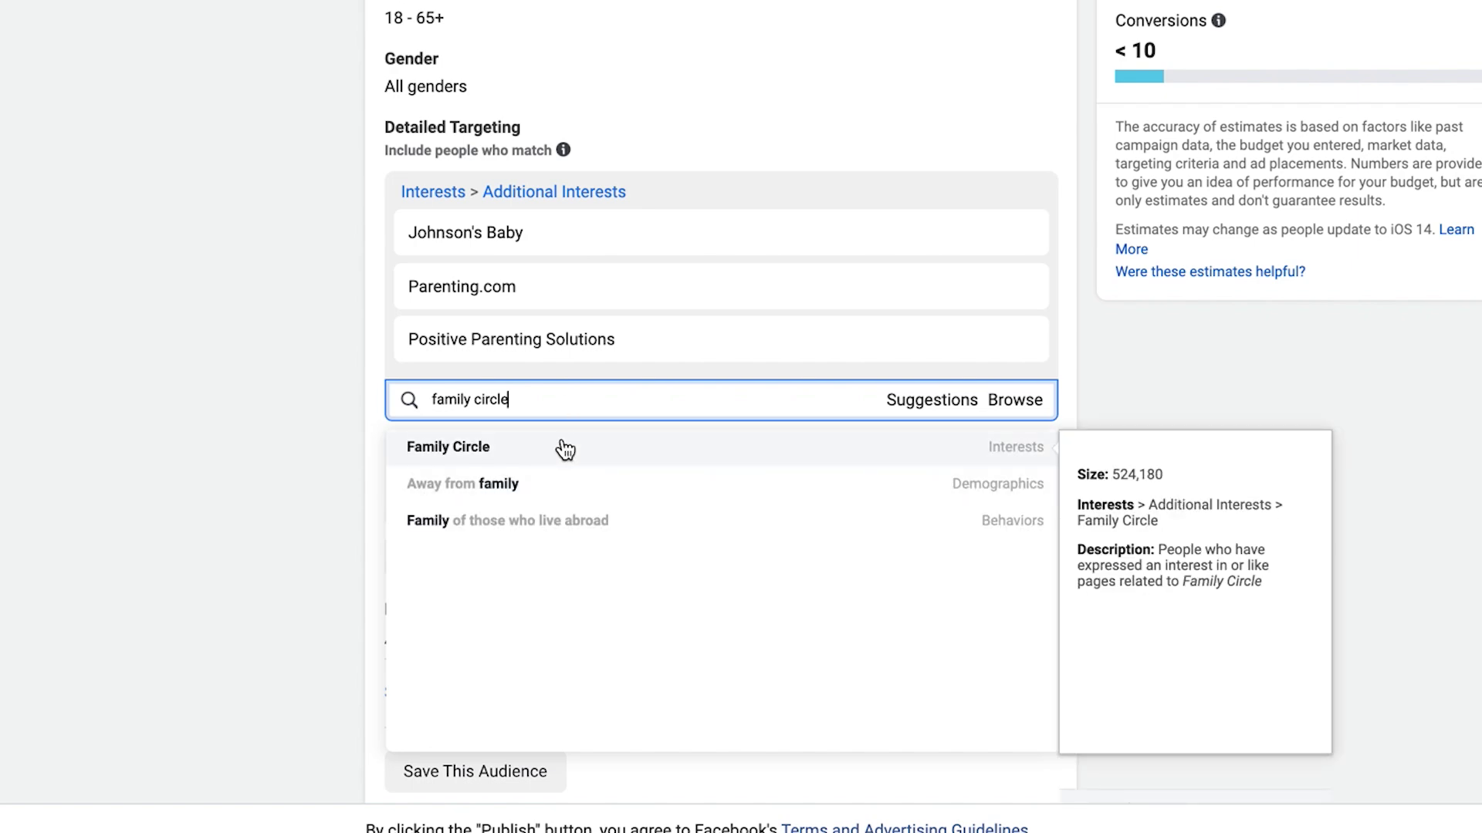
{"action": "left_click", "coordinate": [563, 444]}
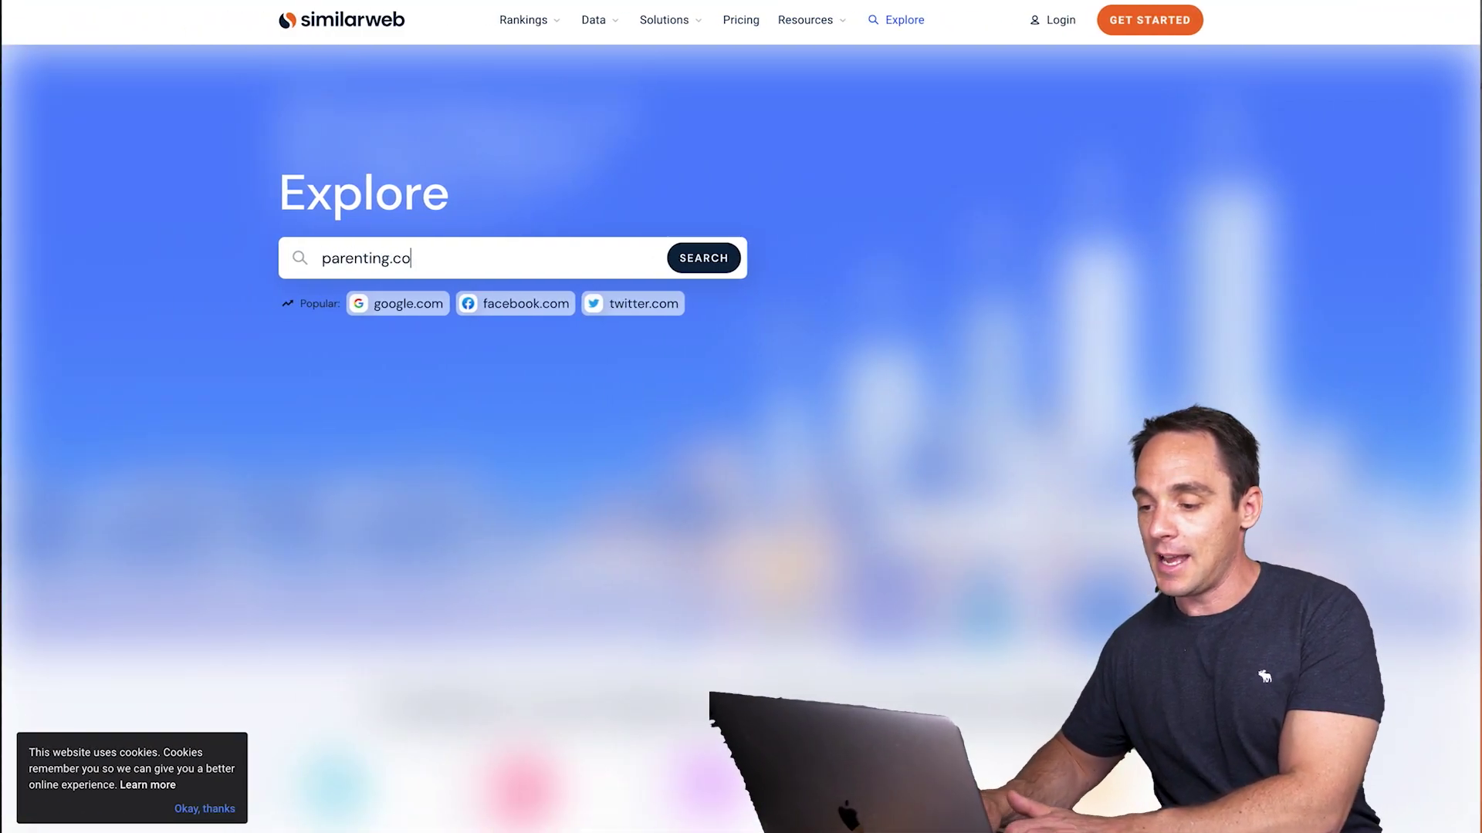
- Look up parenting.com in SimilarWeb and list competitors like parents.com and babycenter.com
{"action": "key", "text": "Return"}
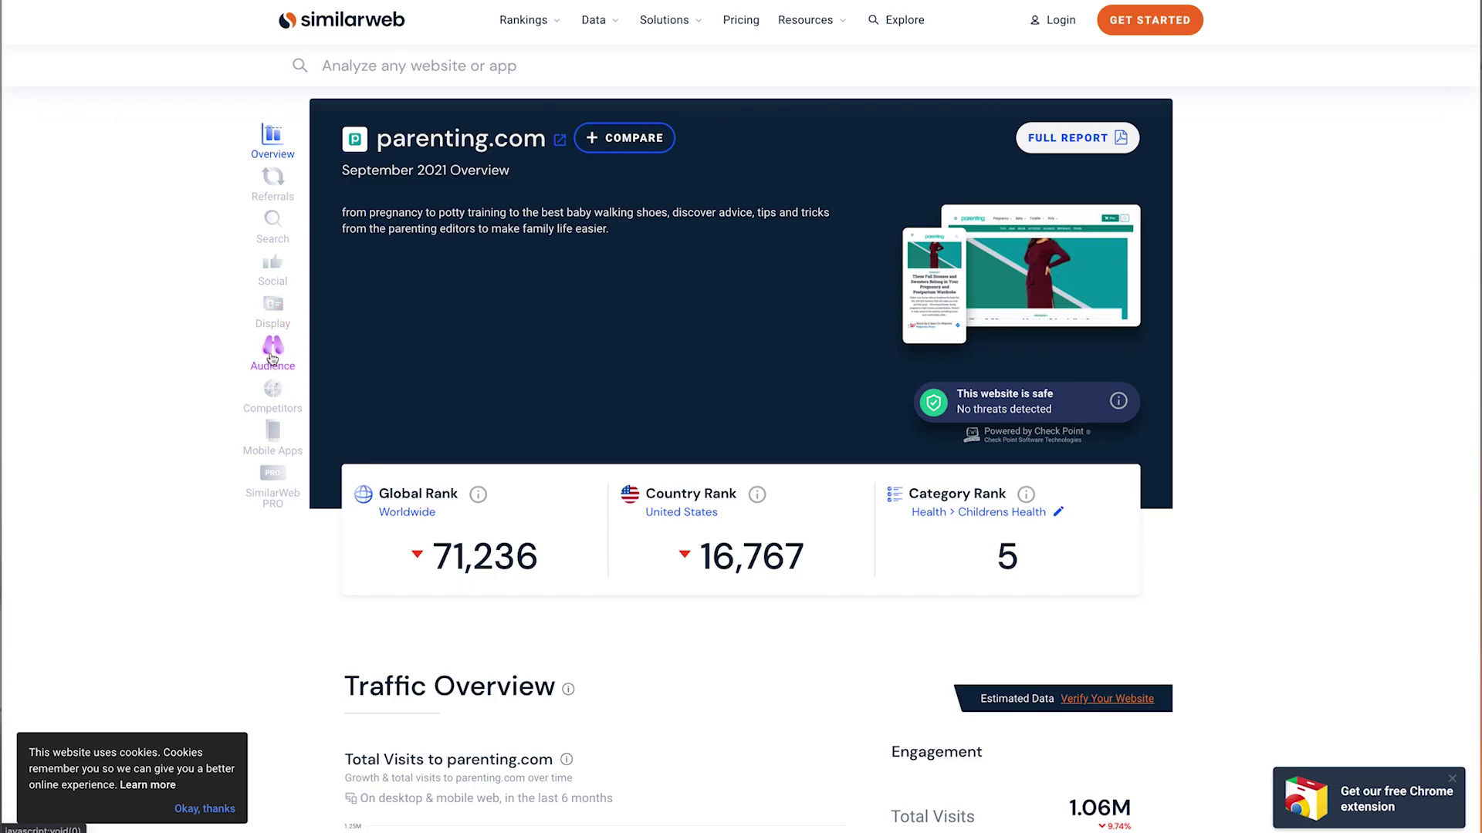
{"action": "left_click", "coordinate": [273, 392]}
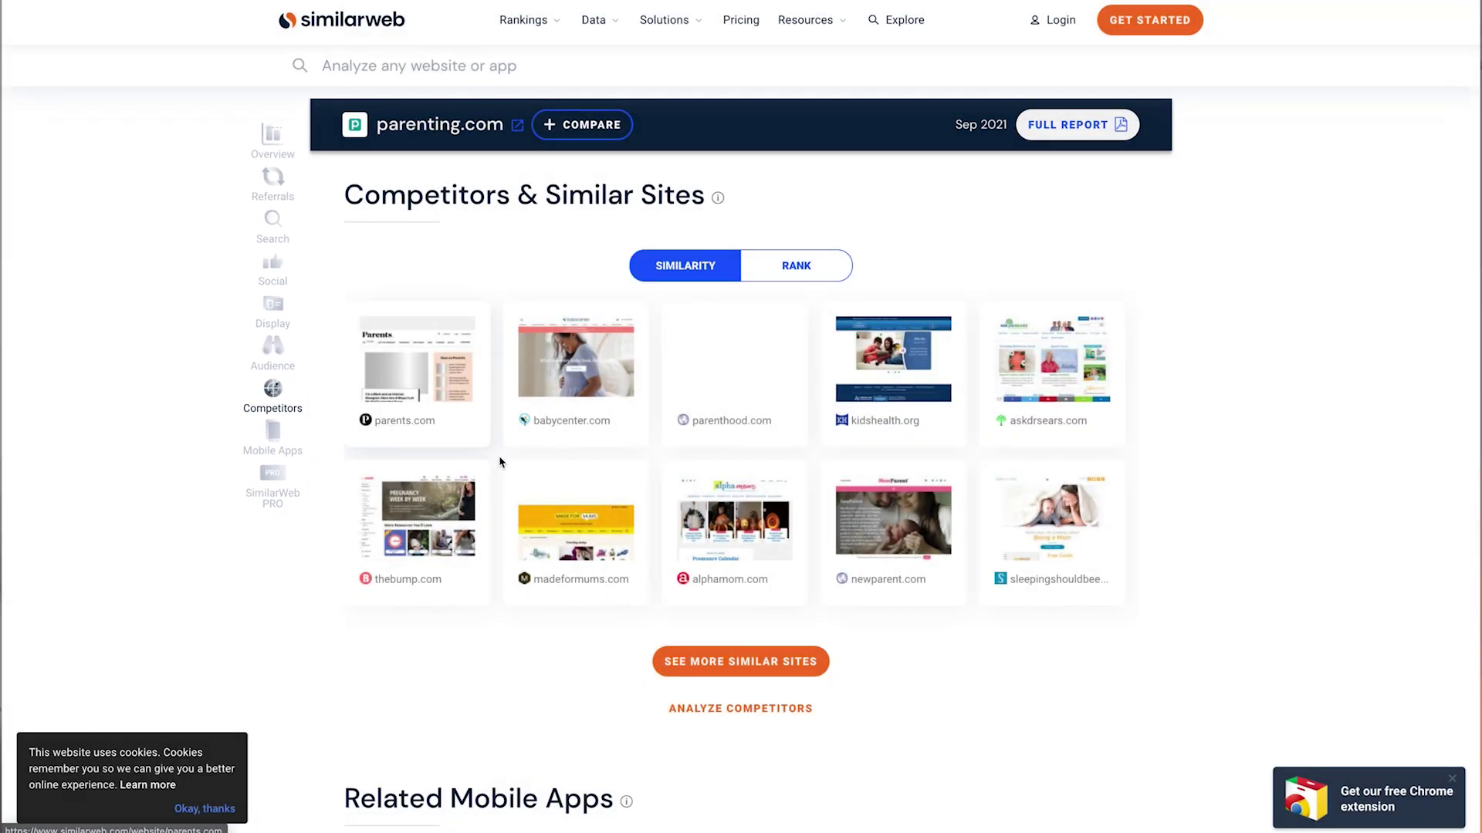
{"action": "scroll", "coordinate": [500, 462], "scroll_direction": "down", "scroll_amount": 1}
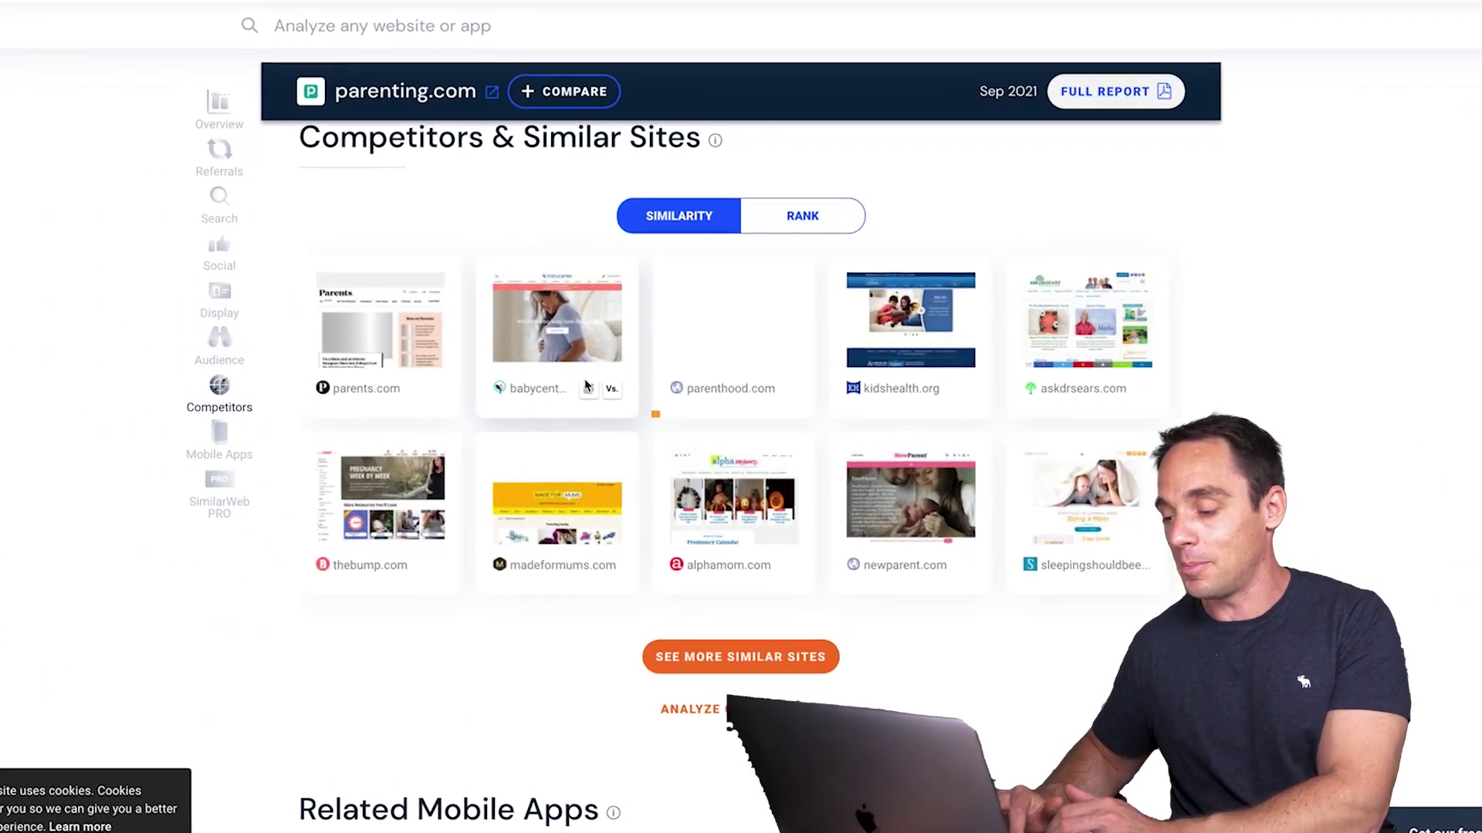
{"action": "mouse_move", "coordinate": [926, 363]}
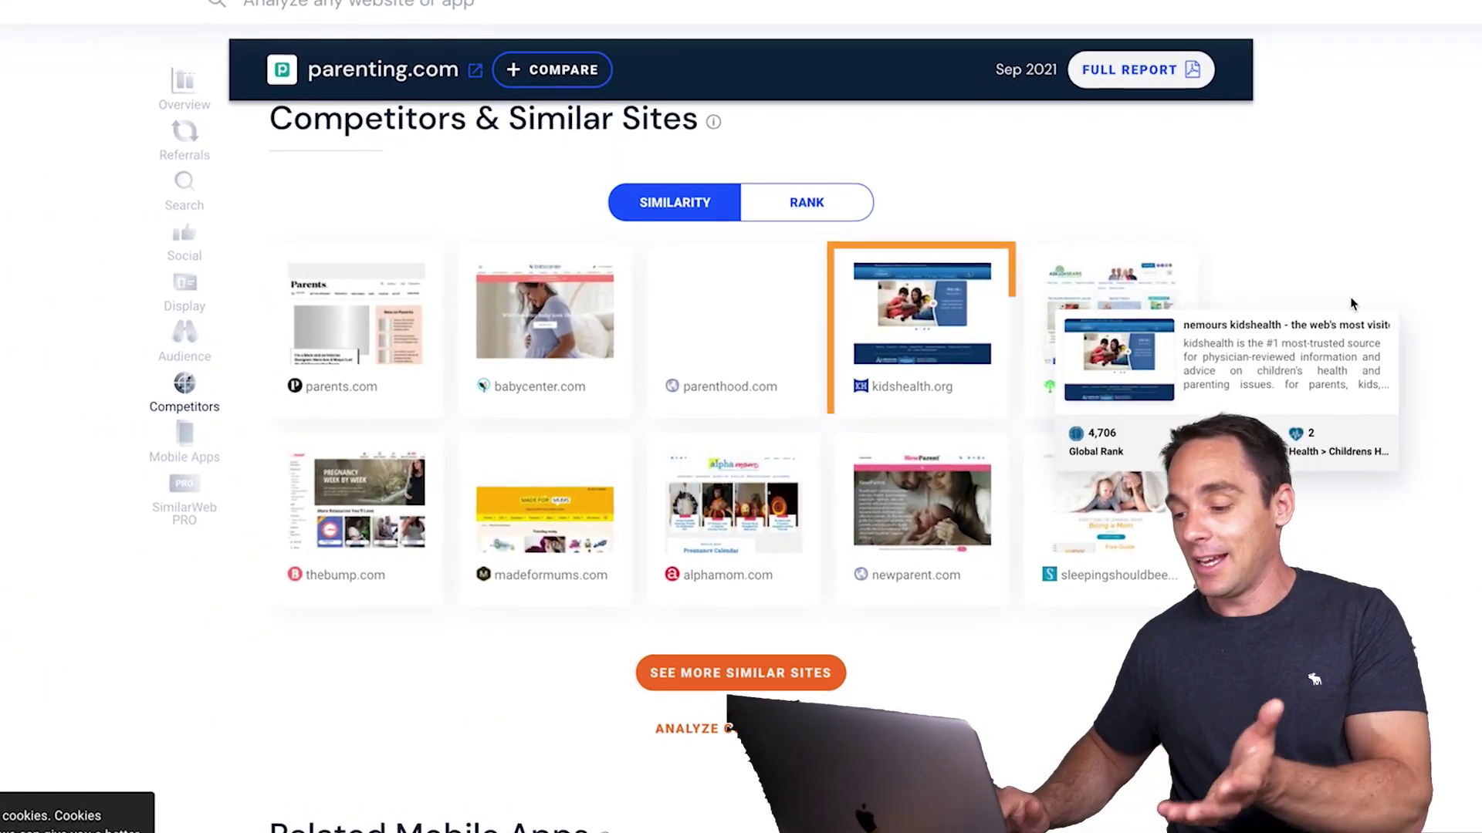
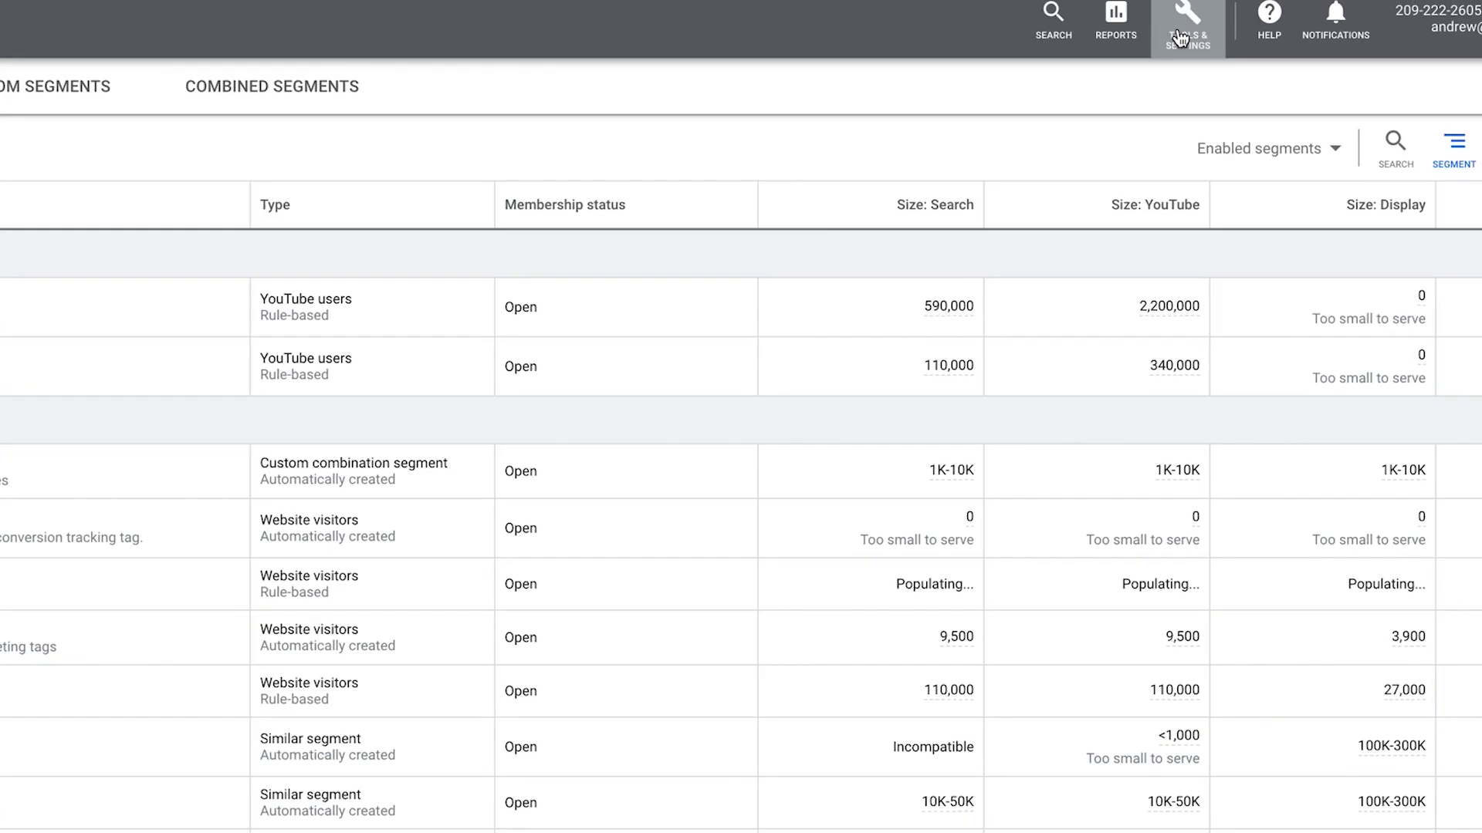
- Start a new website-visitors data segment in Audience Manager
{"action": "left_click", "coordinate": [1151, 21]}
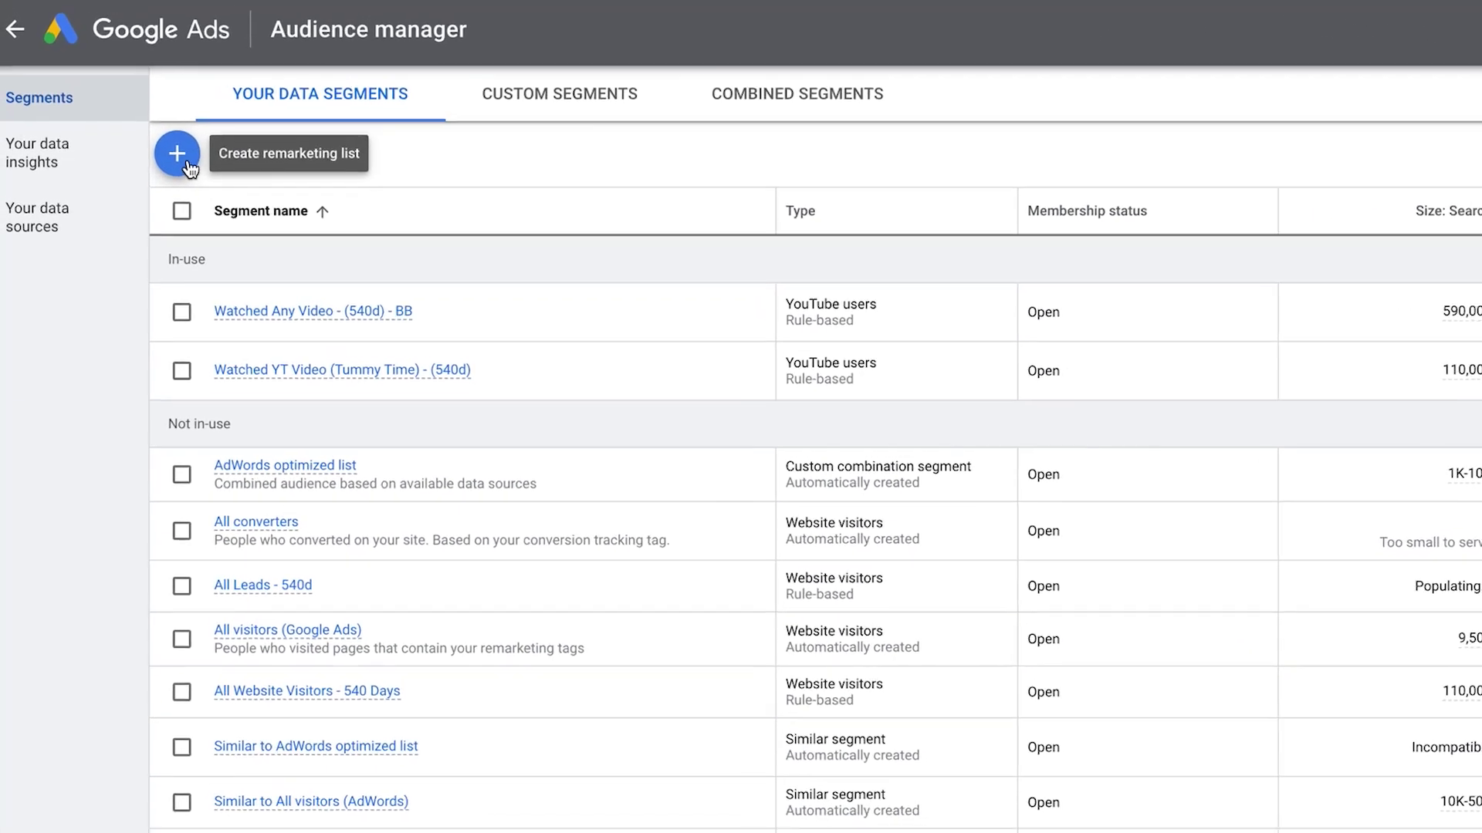
{"action": "left_click", "coordinate": [188, 165]}
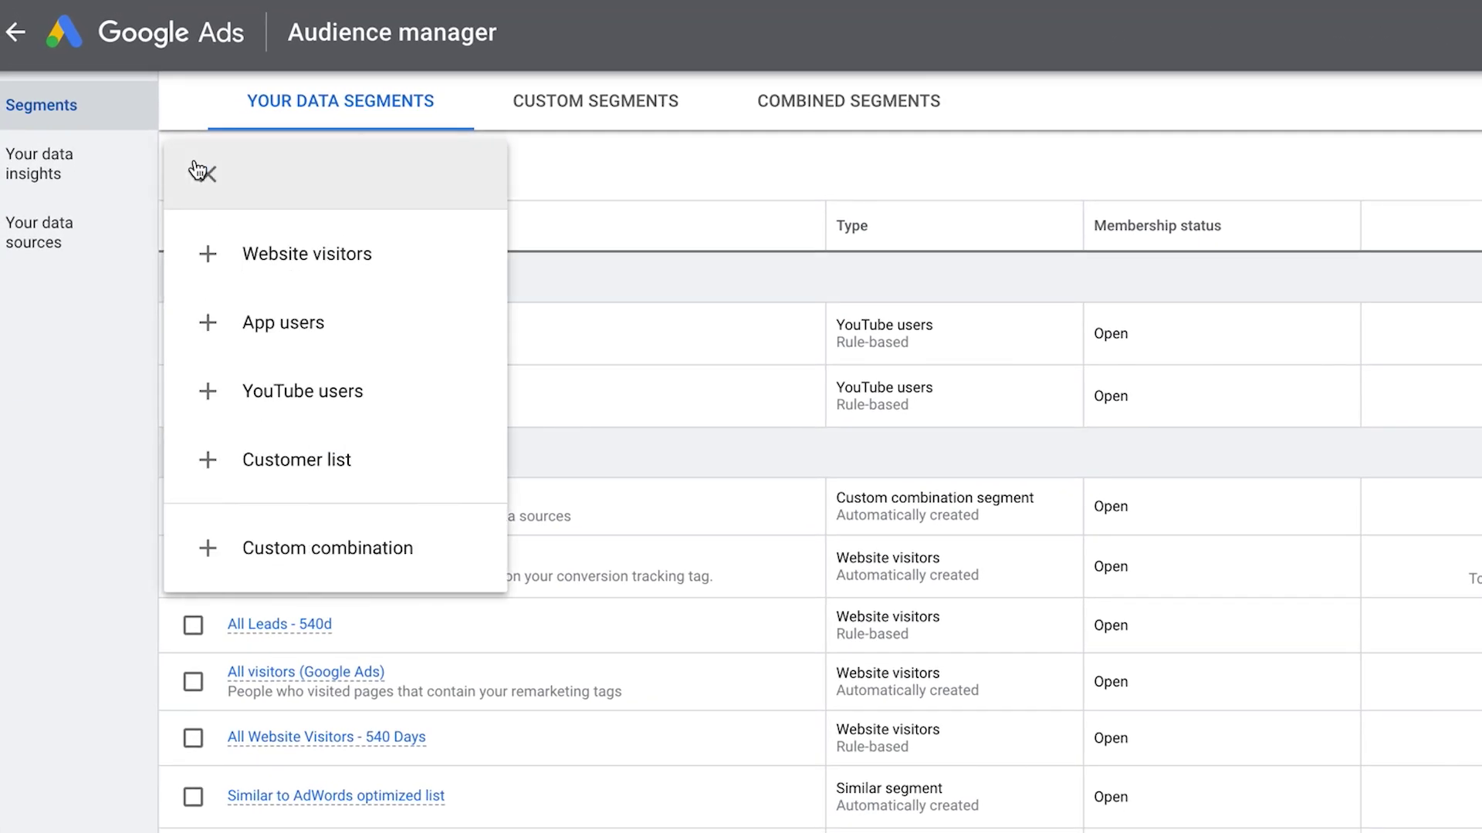
{"action": "left_click", "coordinate": [358, 266]}
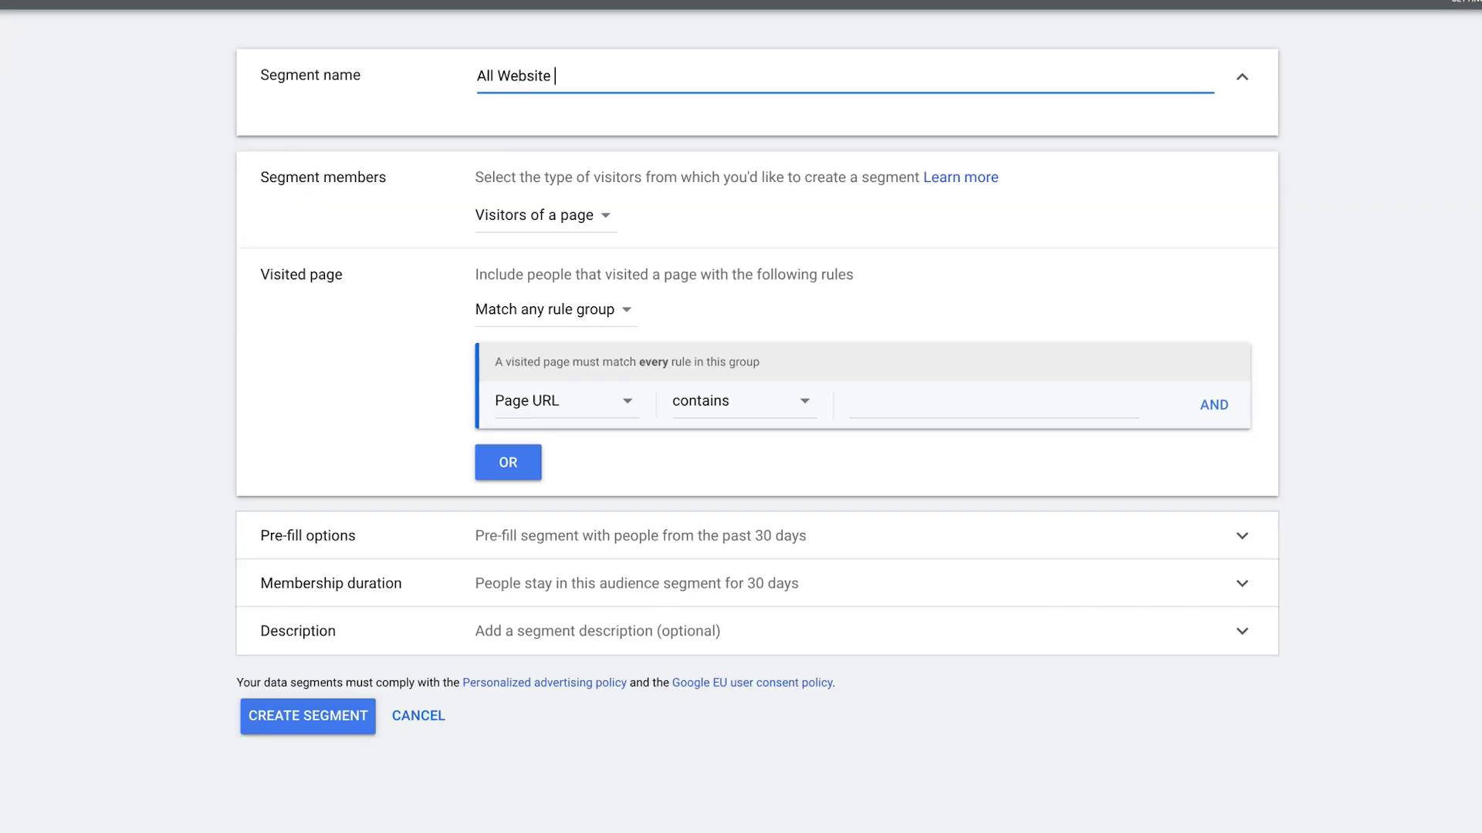
- Make visitors of pages on the site's domain the members, with 540-day membership duration
{"action": "left_click", "coordinate": [593, 231]}
{"action": "left_click", "coordinate": [718, 189]}
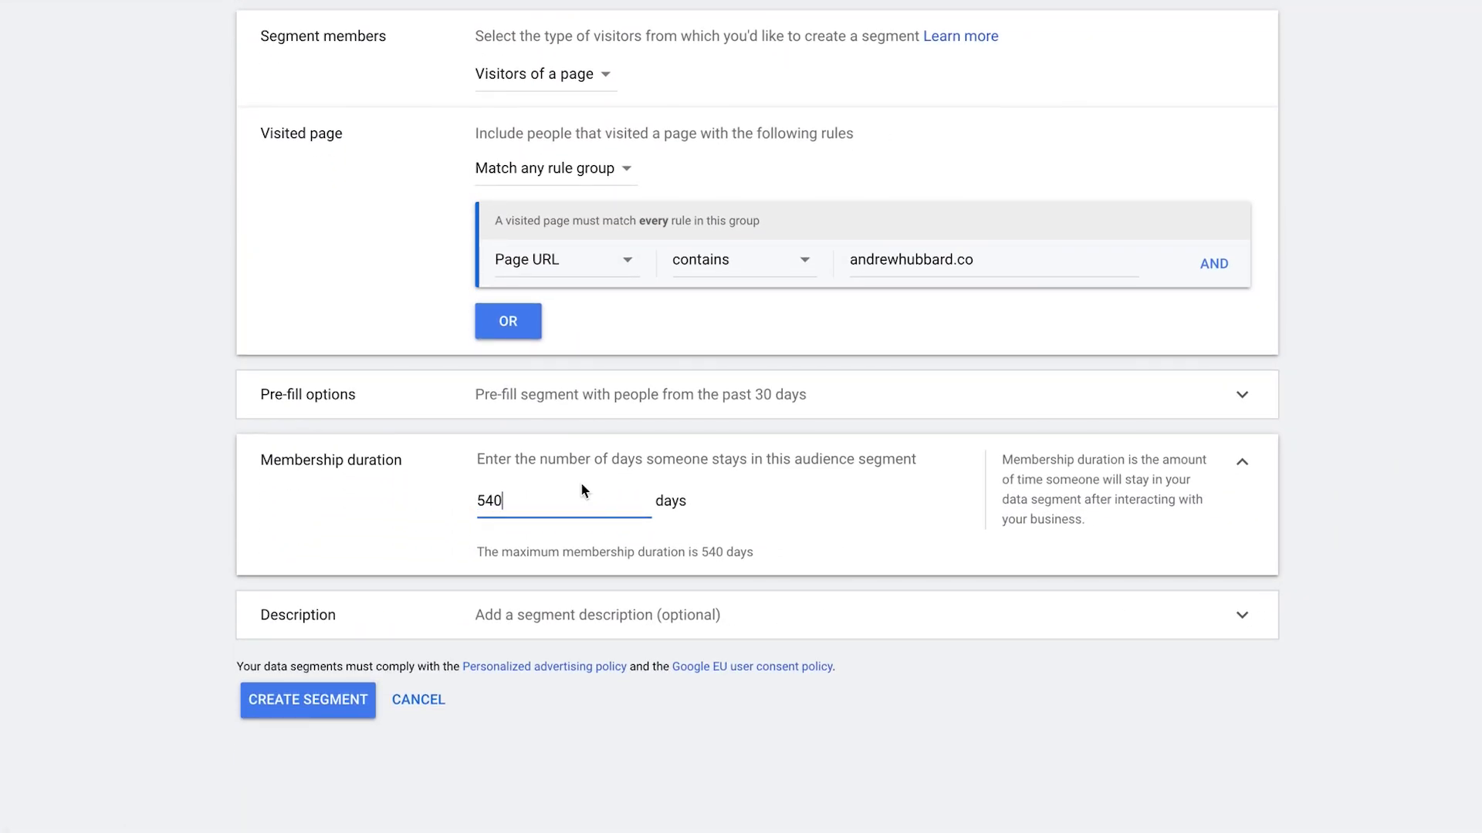
{"action": "left_click", "coordinate": [645, 395]}
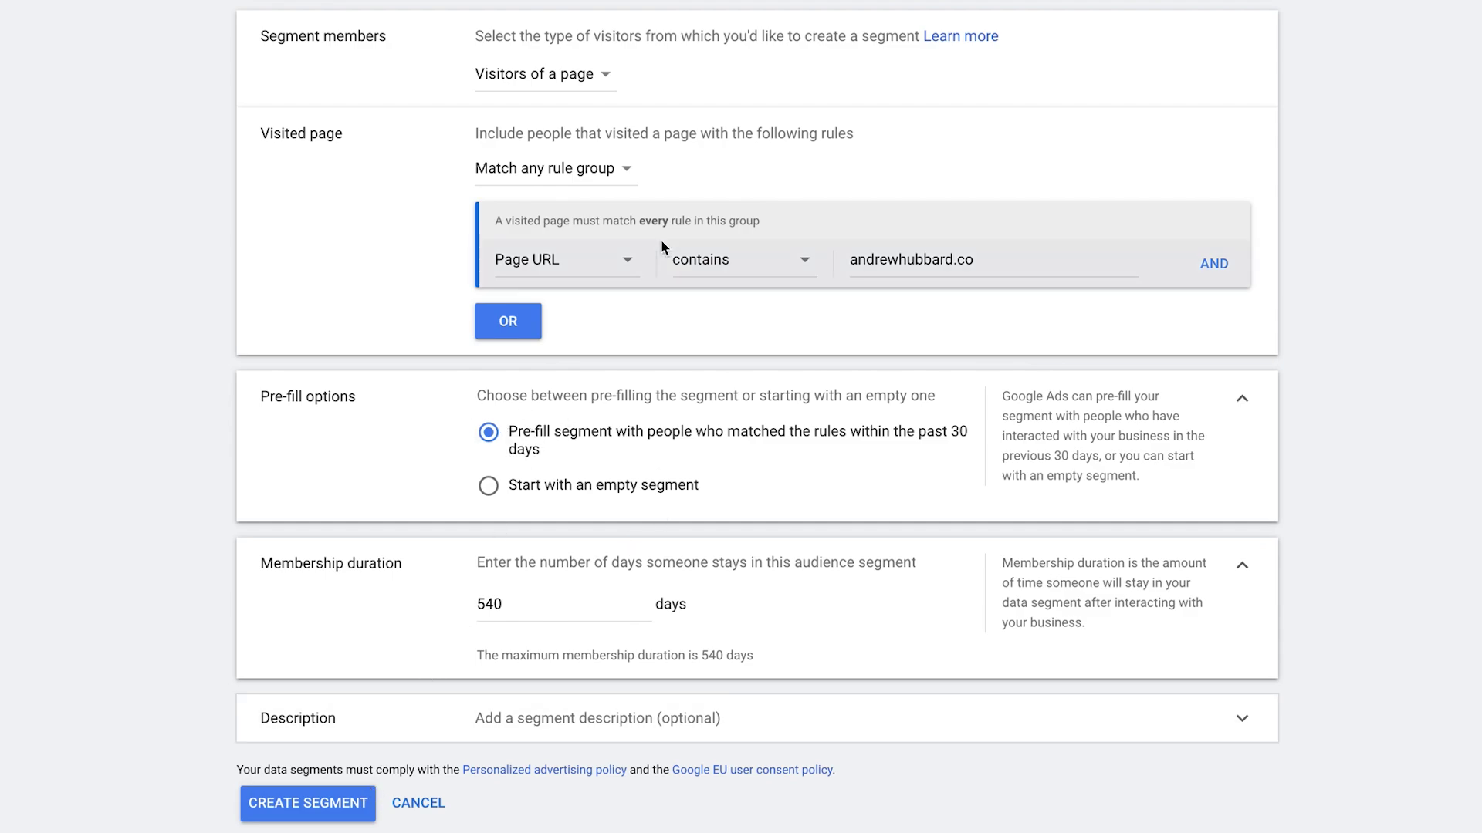
{"action": "type", "text": "0 540"}
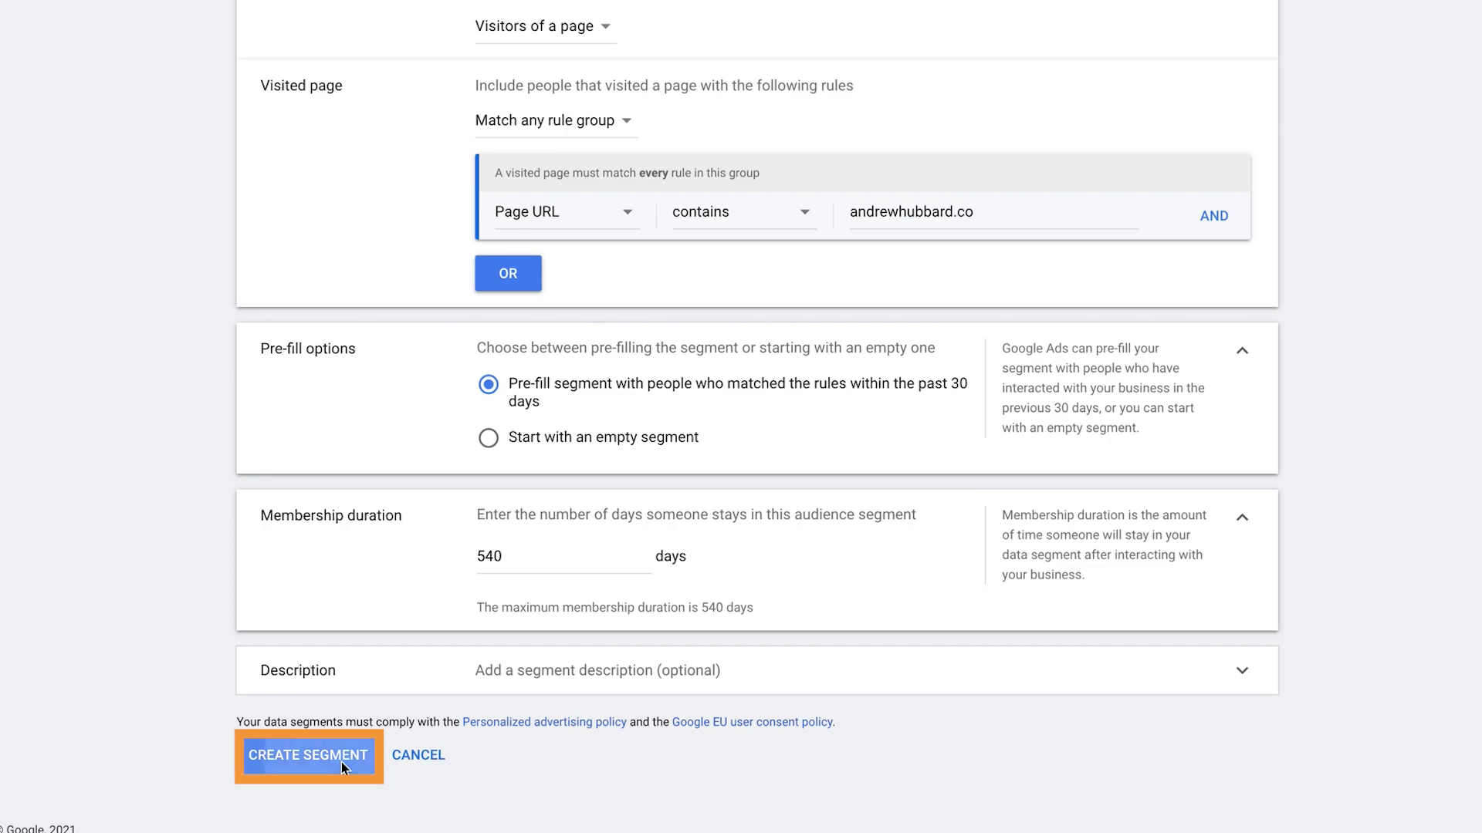
- Save the new segment and open All Website Visitors - 540 Days from the segments table
{"action": "left_click", "coordinate": [341, 761]}
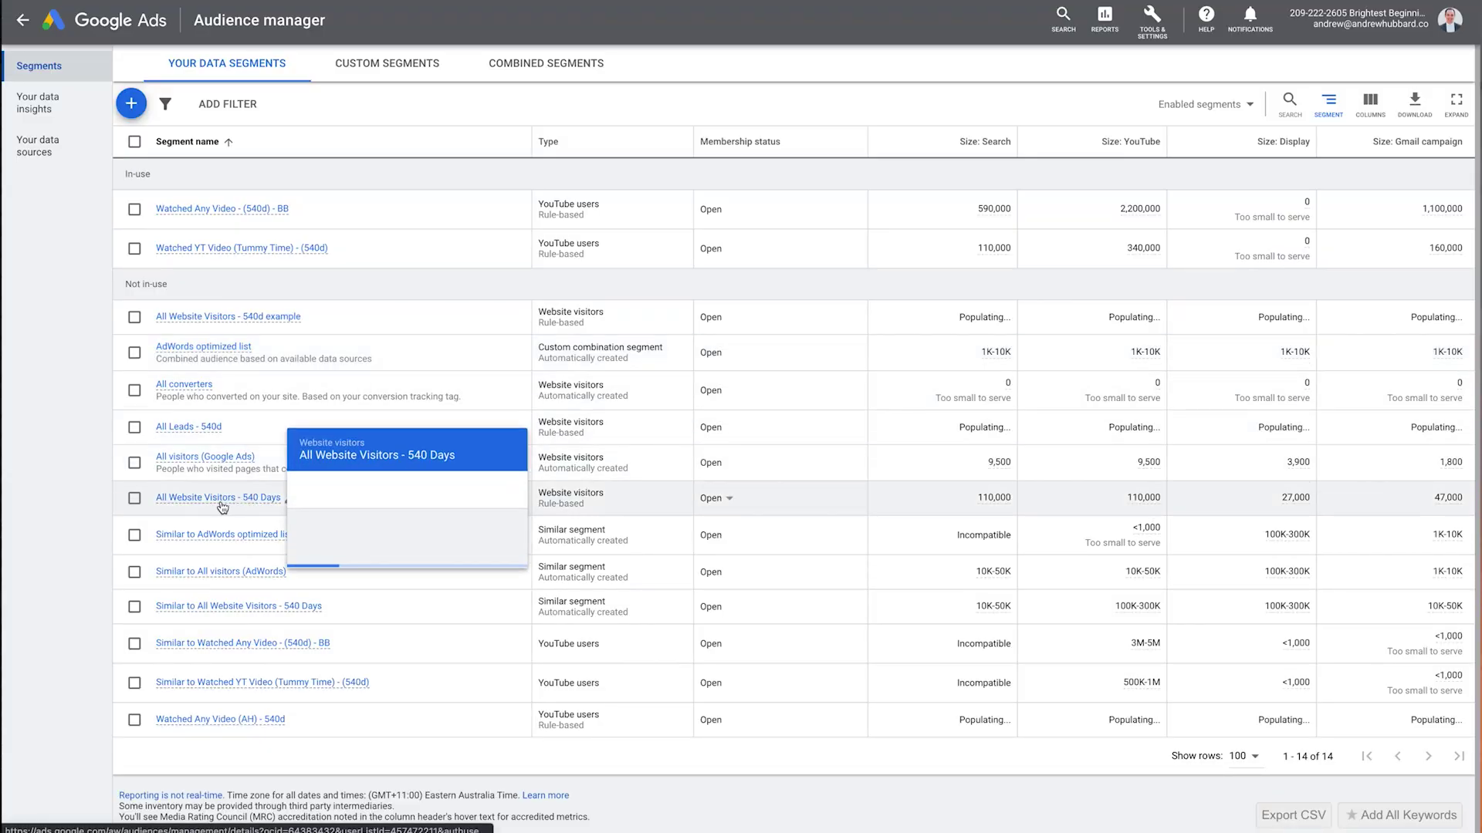
{"action": "left_click", "coordinate": [224, 499]}
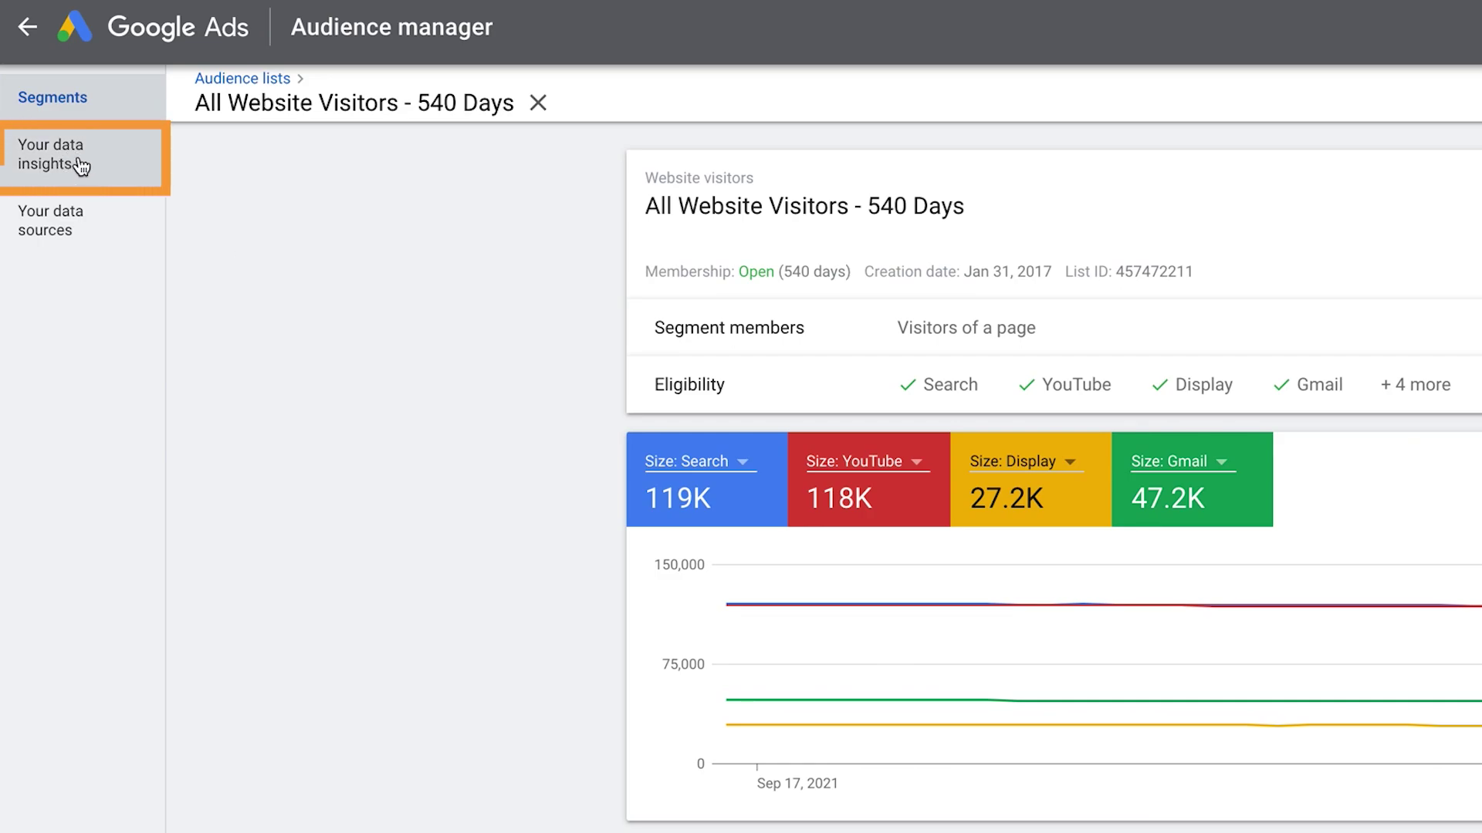
- Review the demographics charts and relevant segments in Your data insights for All Website Visitors - 540 Days
{"action": "left_click", "coordinate": [75, 162]}
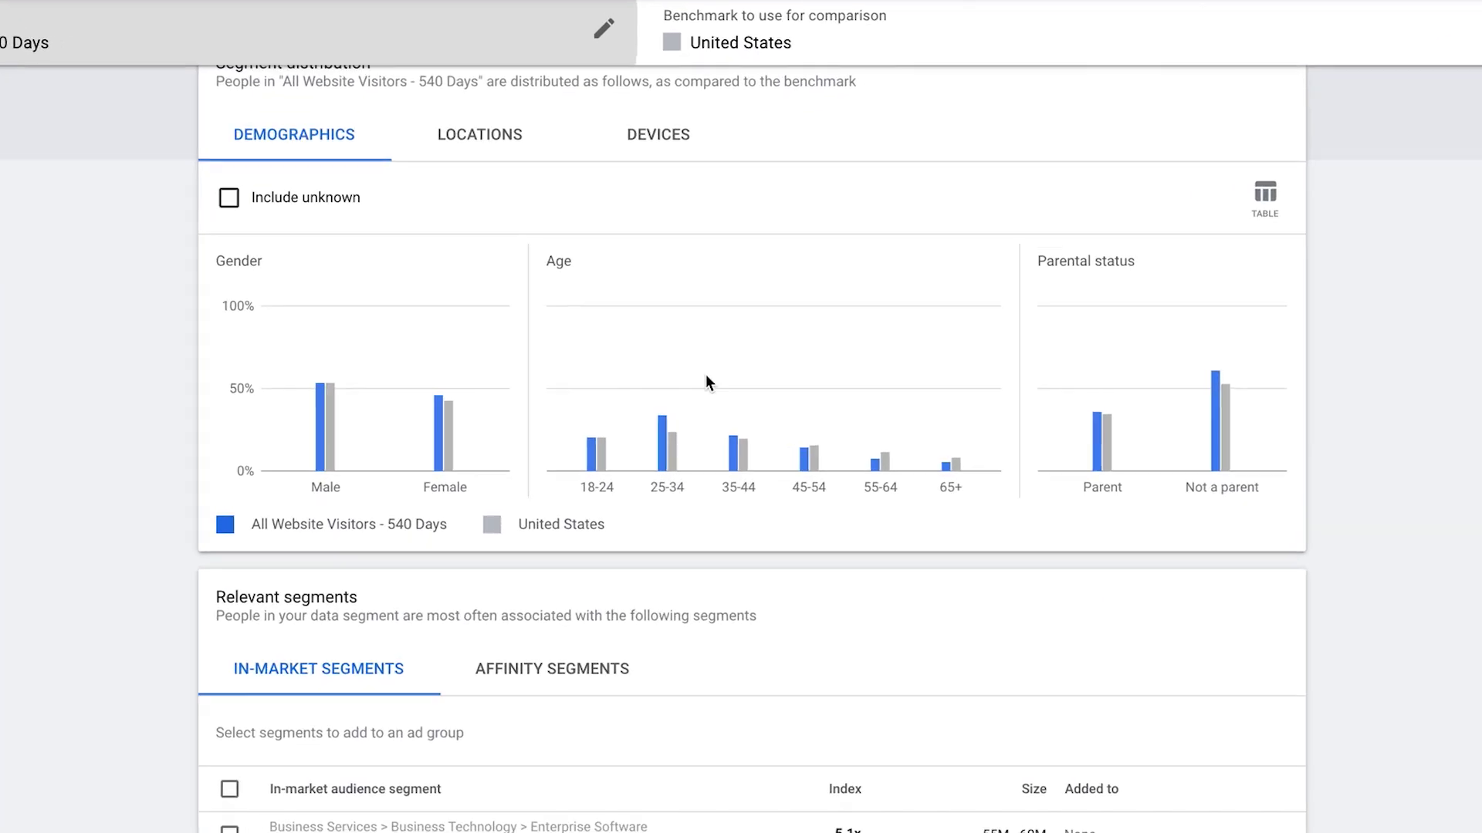
{"action": "mouse_move", "coordinate": [307, 397]}
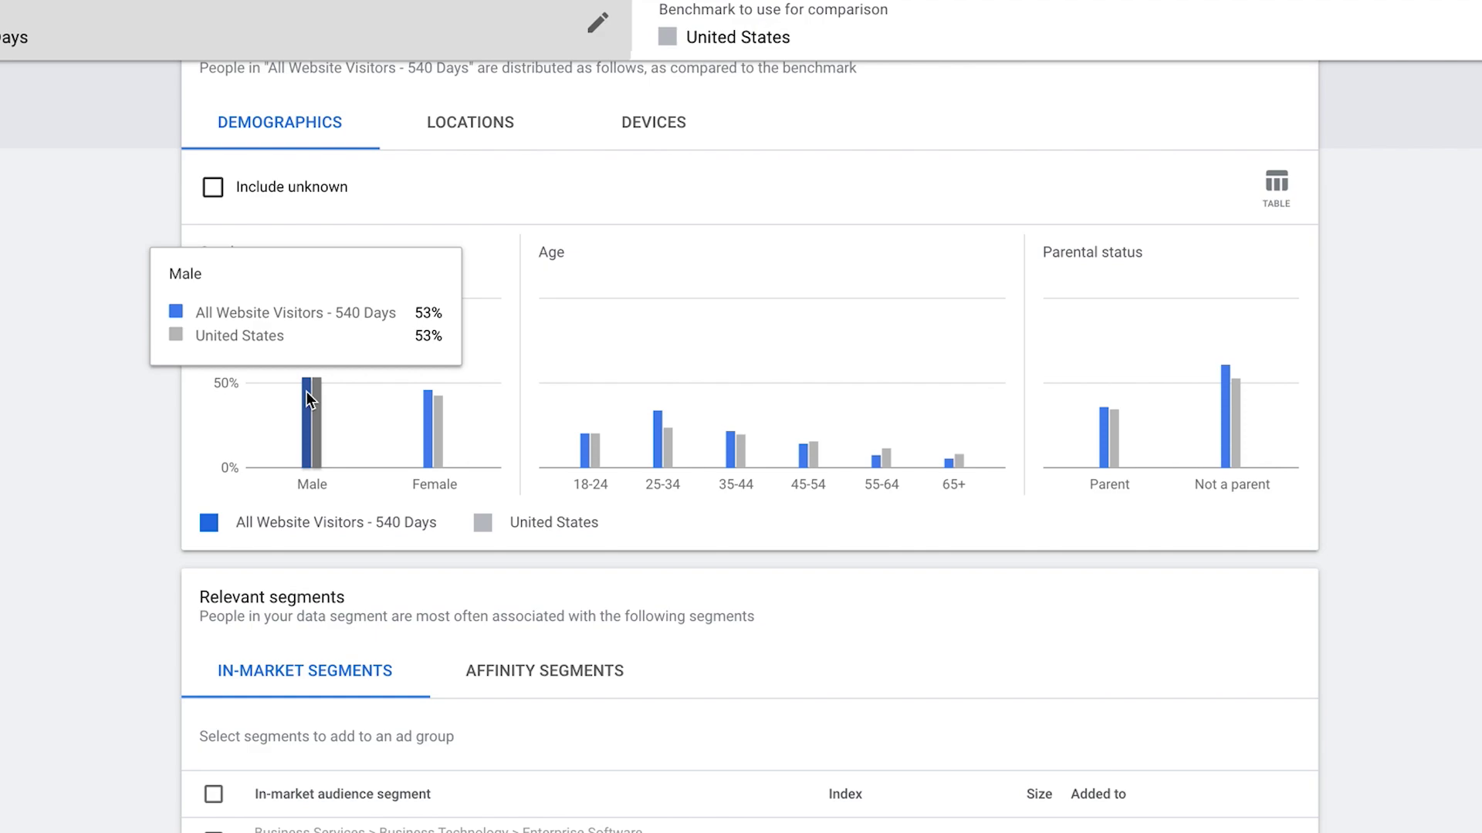
{"action": "mouse_move", "coordinate": [414, 417]}
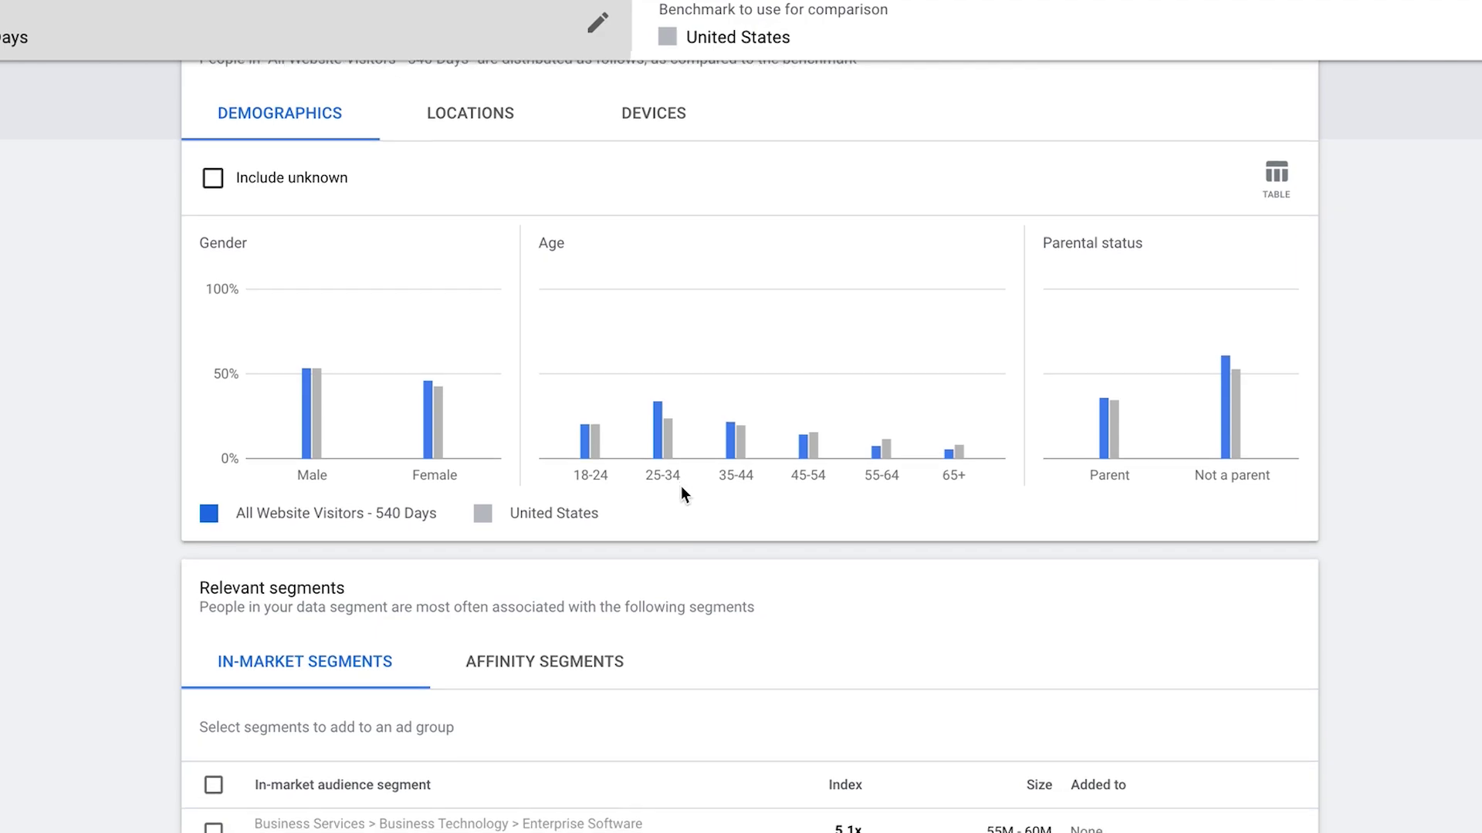
{"action": "scroll", "coordinate": [678, 171], "scroll_direction": "down", "scroll_amount": 1}
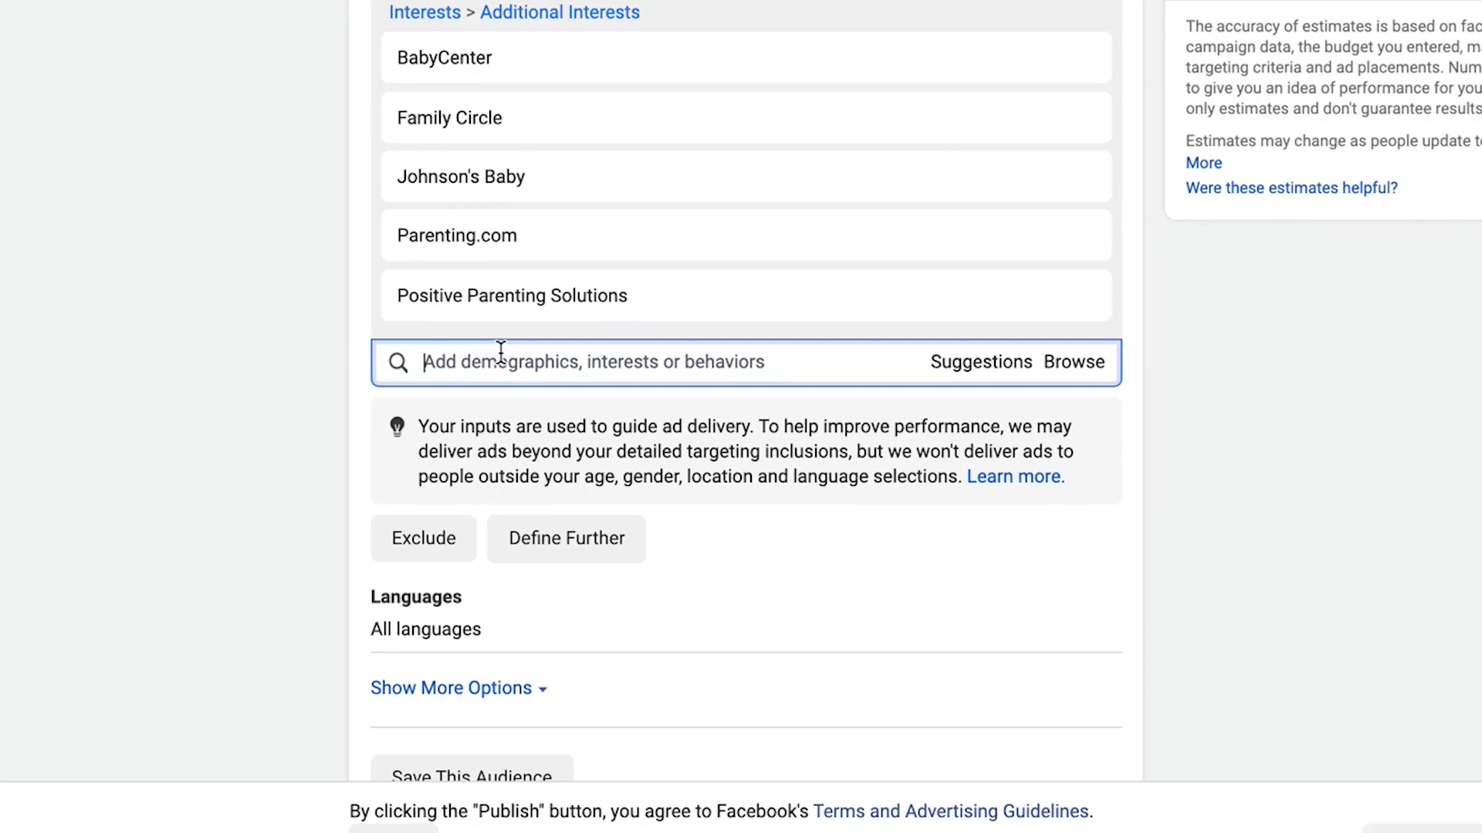
{"action": "type", "text": "hubspot"}
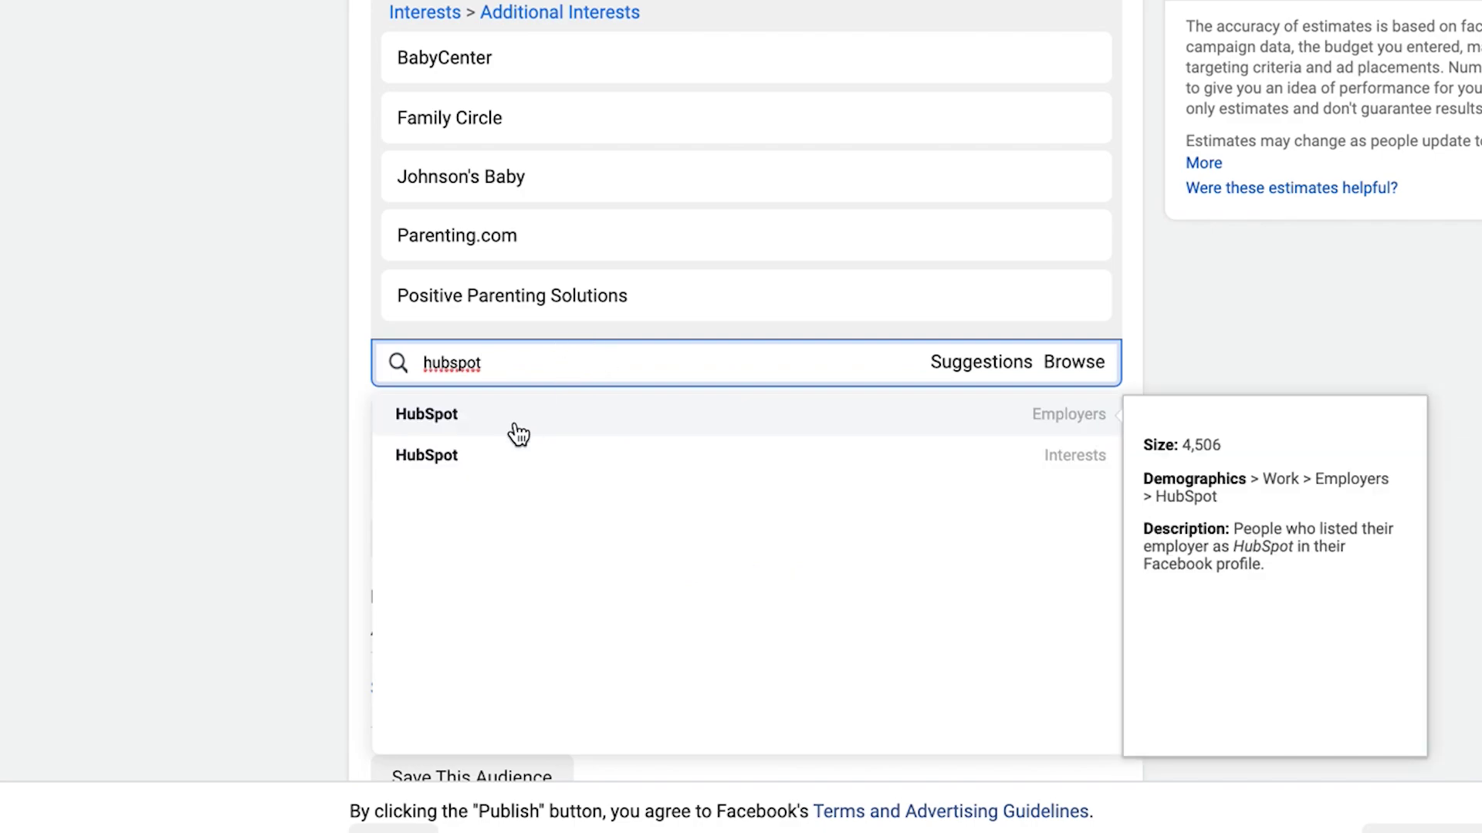
{"action": "left_click", "coordinate": [1217, 362]}
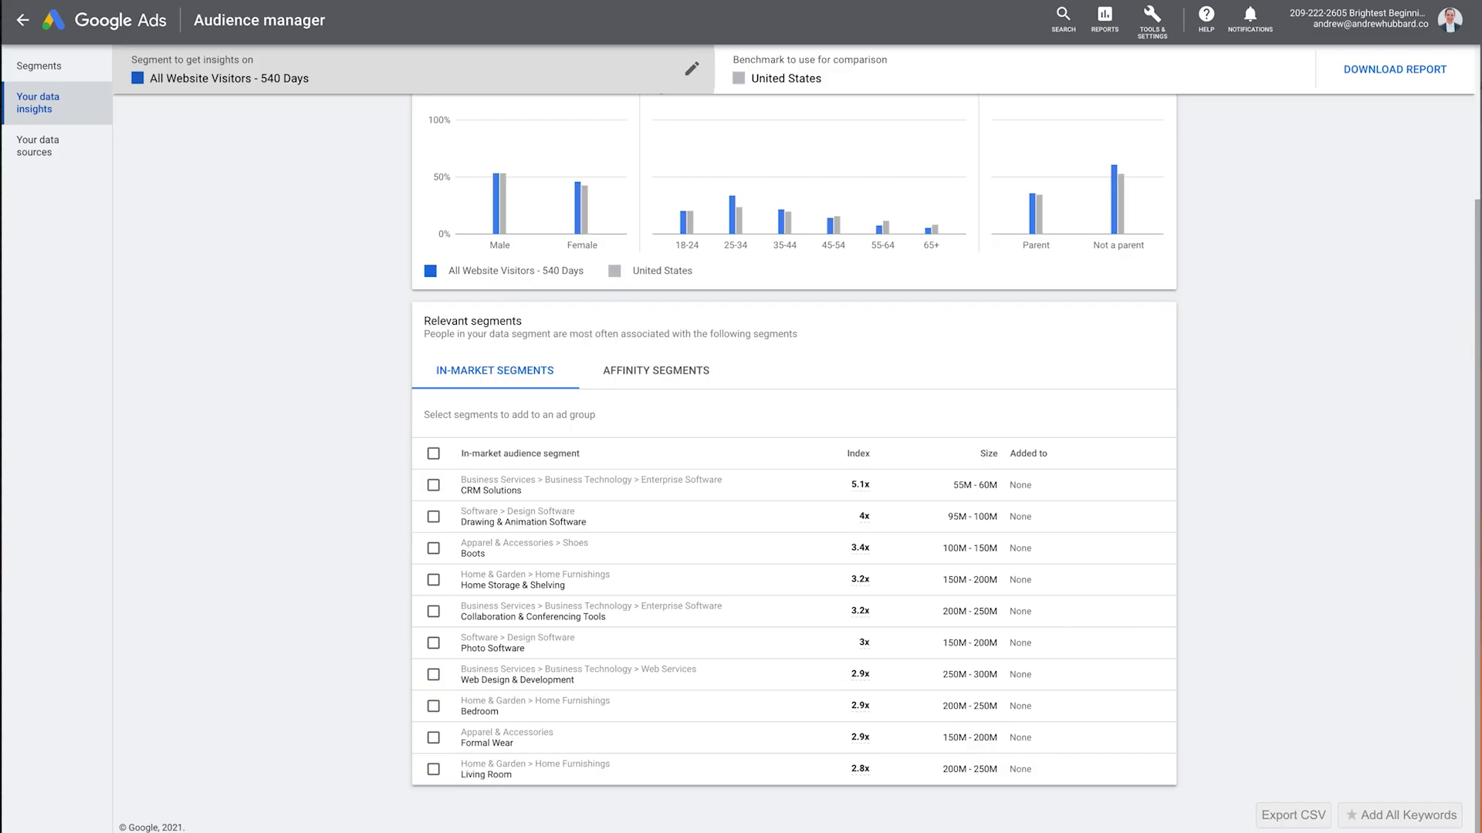
- Switch insights to Watched Any Video - (540d) - BB under YouTube users, then return to Segments
{"action": "left_click", "coordinate": [692, 71]}
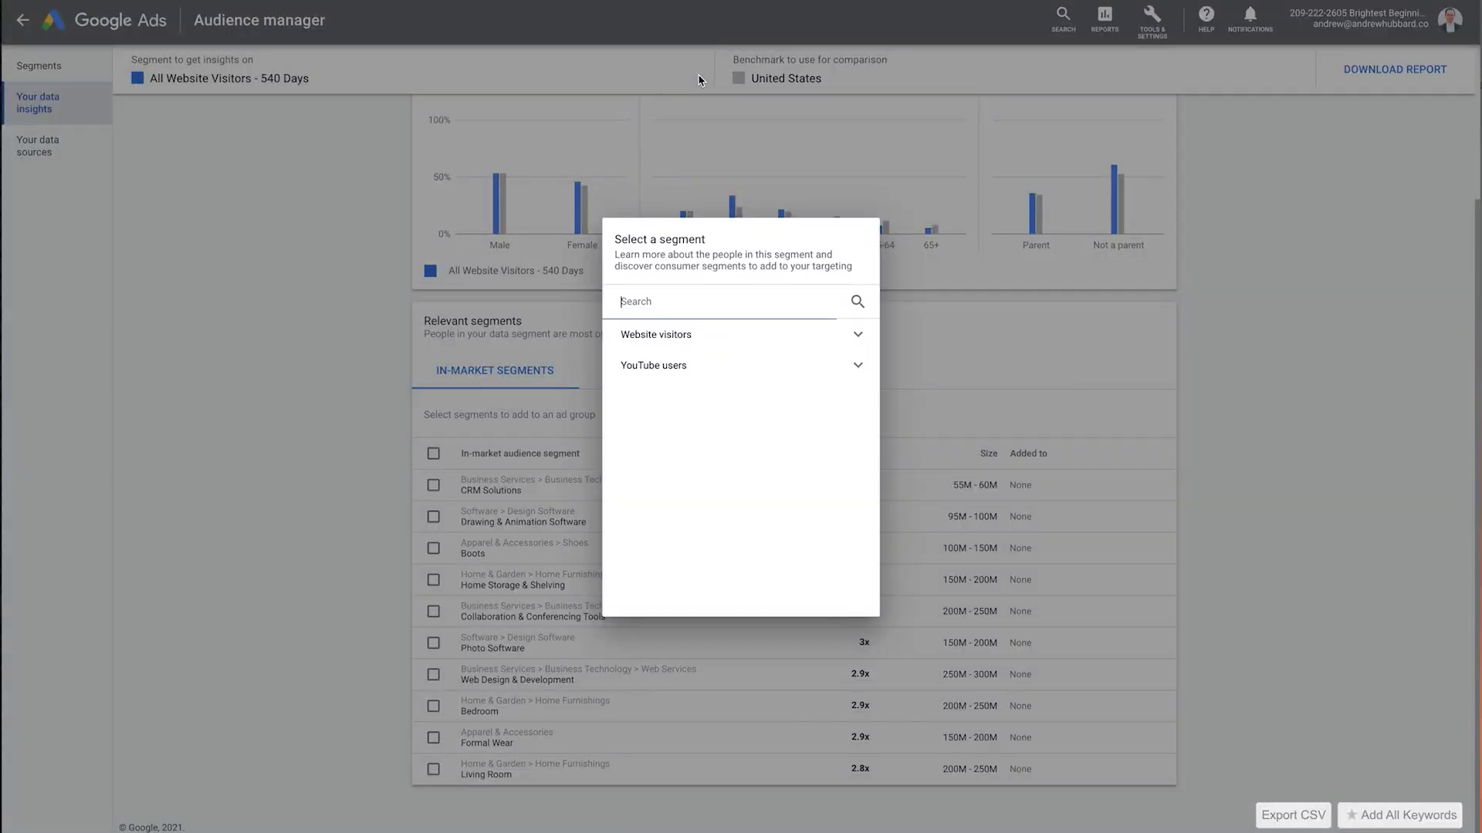
{"action": "left_click", "coordinate": [666, 366]}
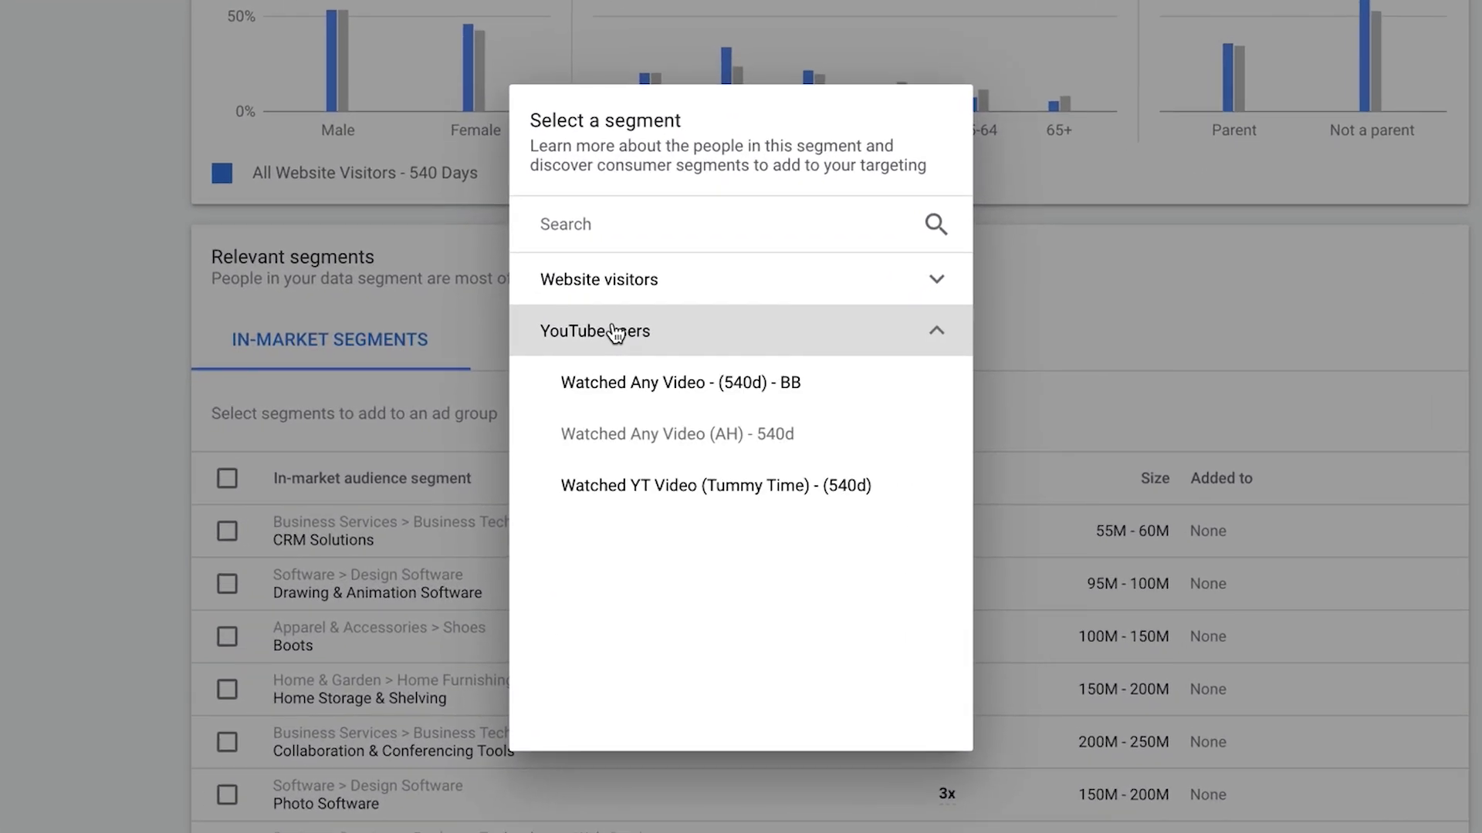
{"action": "left_click", "coordinate": [715, 383]}
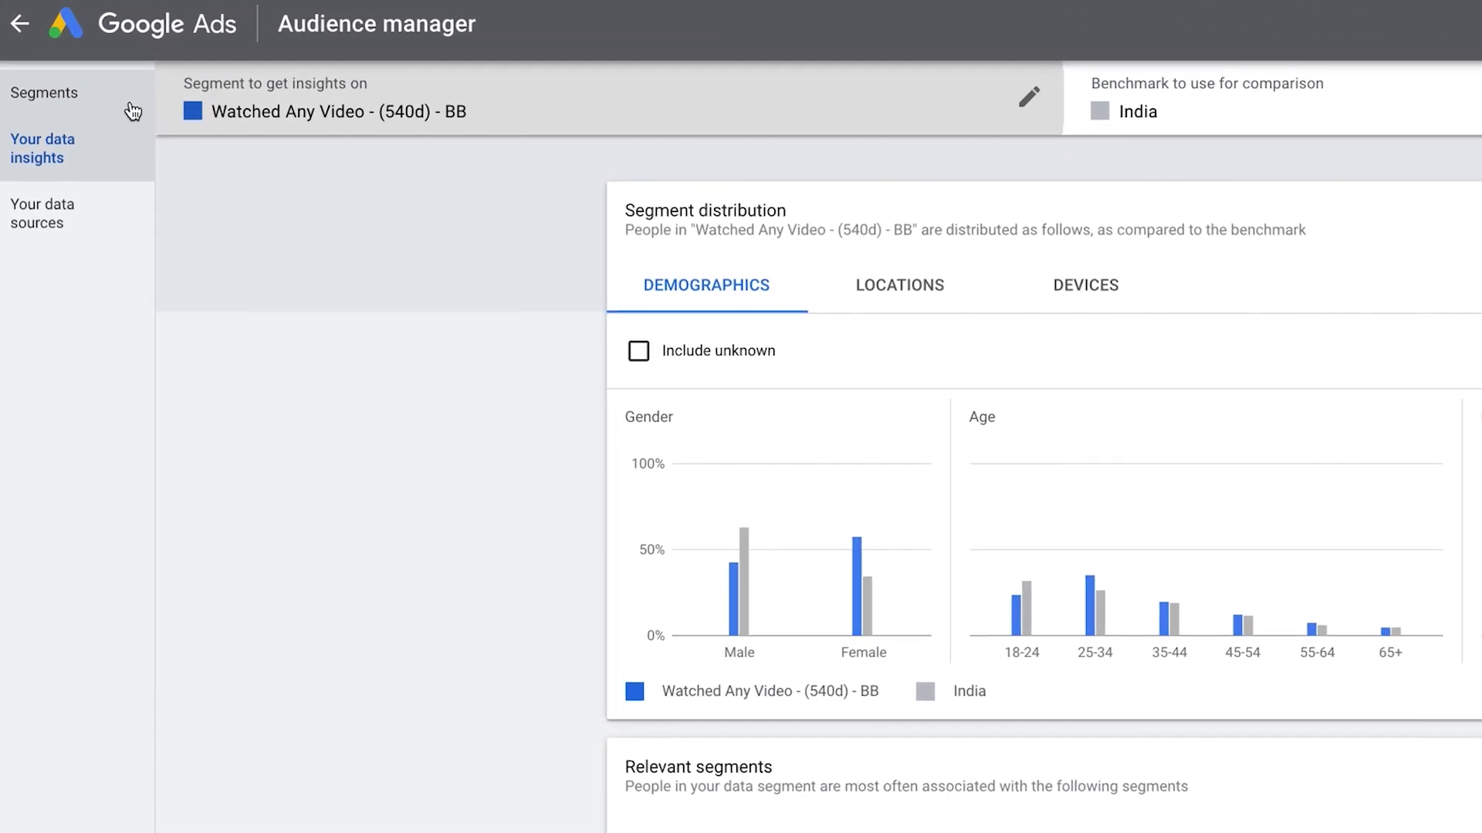
{"action": "left_click", "coordinate": [94, 74]}
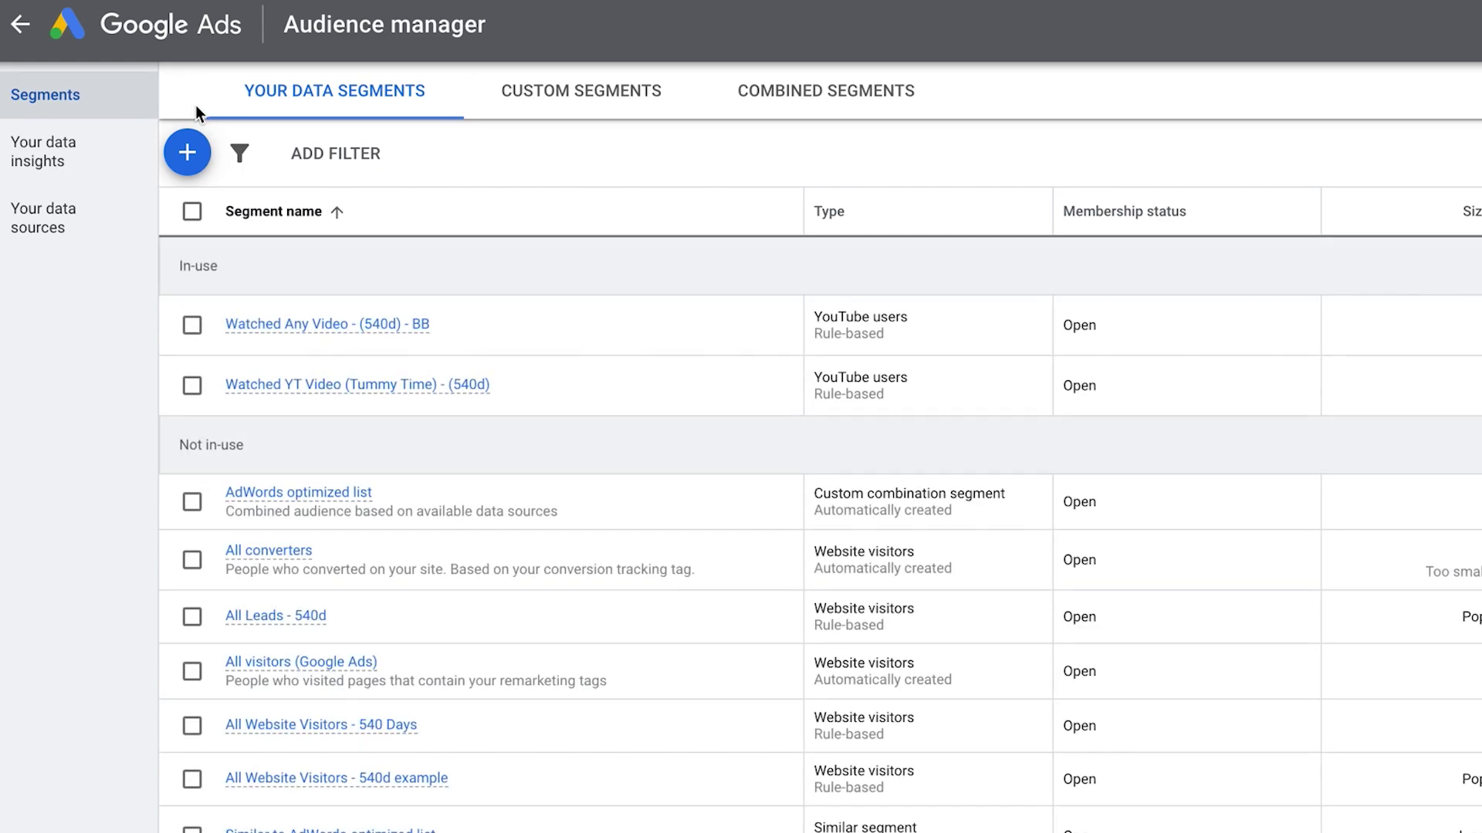
{"action": "left_click", "coordinate": [189, 151]}
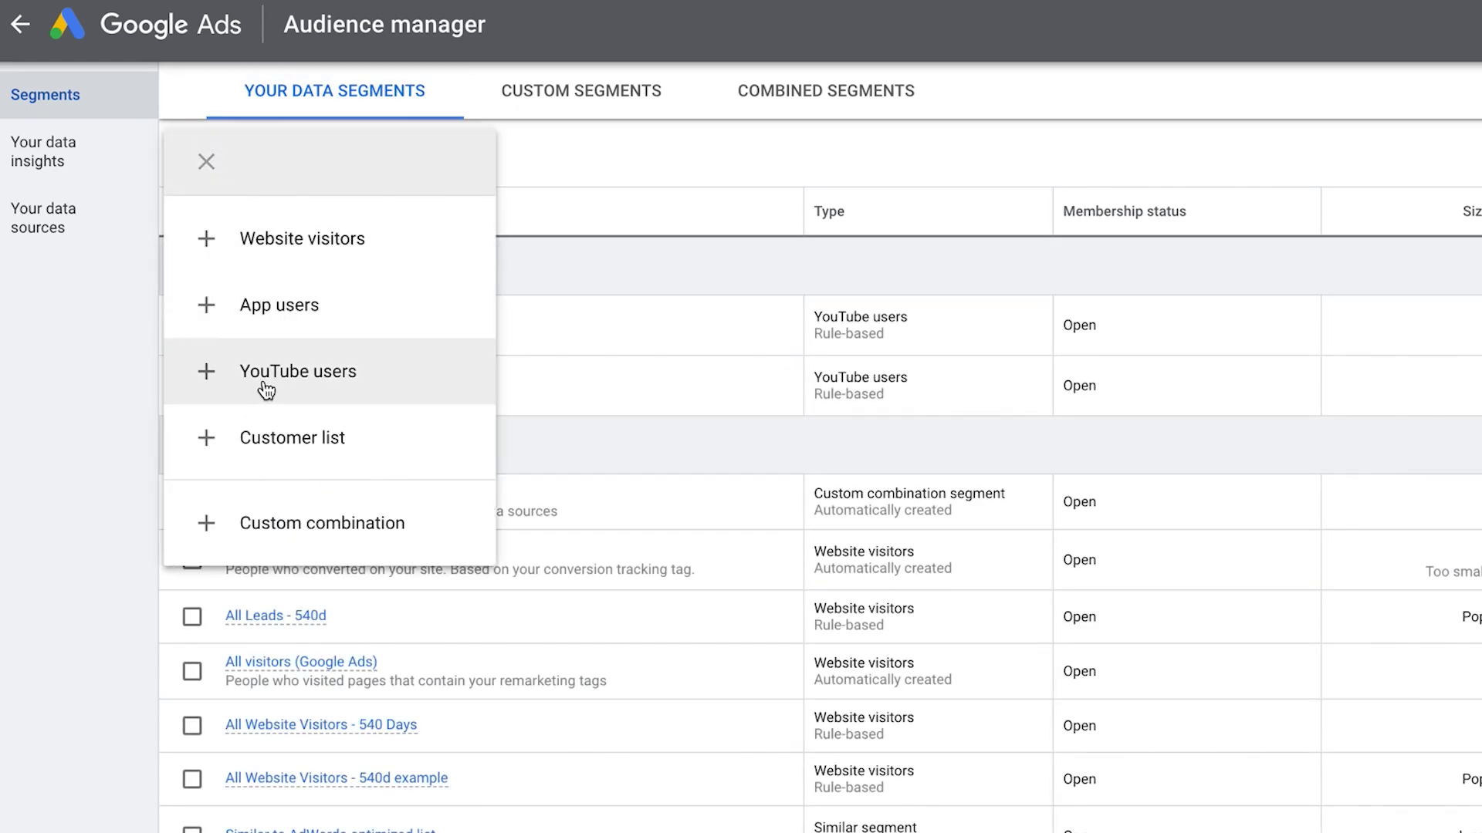
{"action": "left_click", "coordinate": [300, 383]}
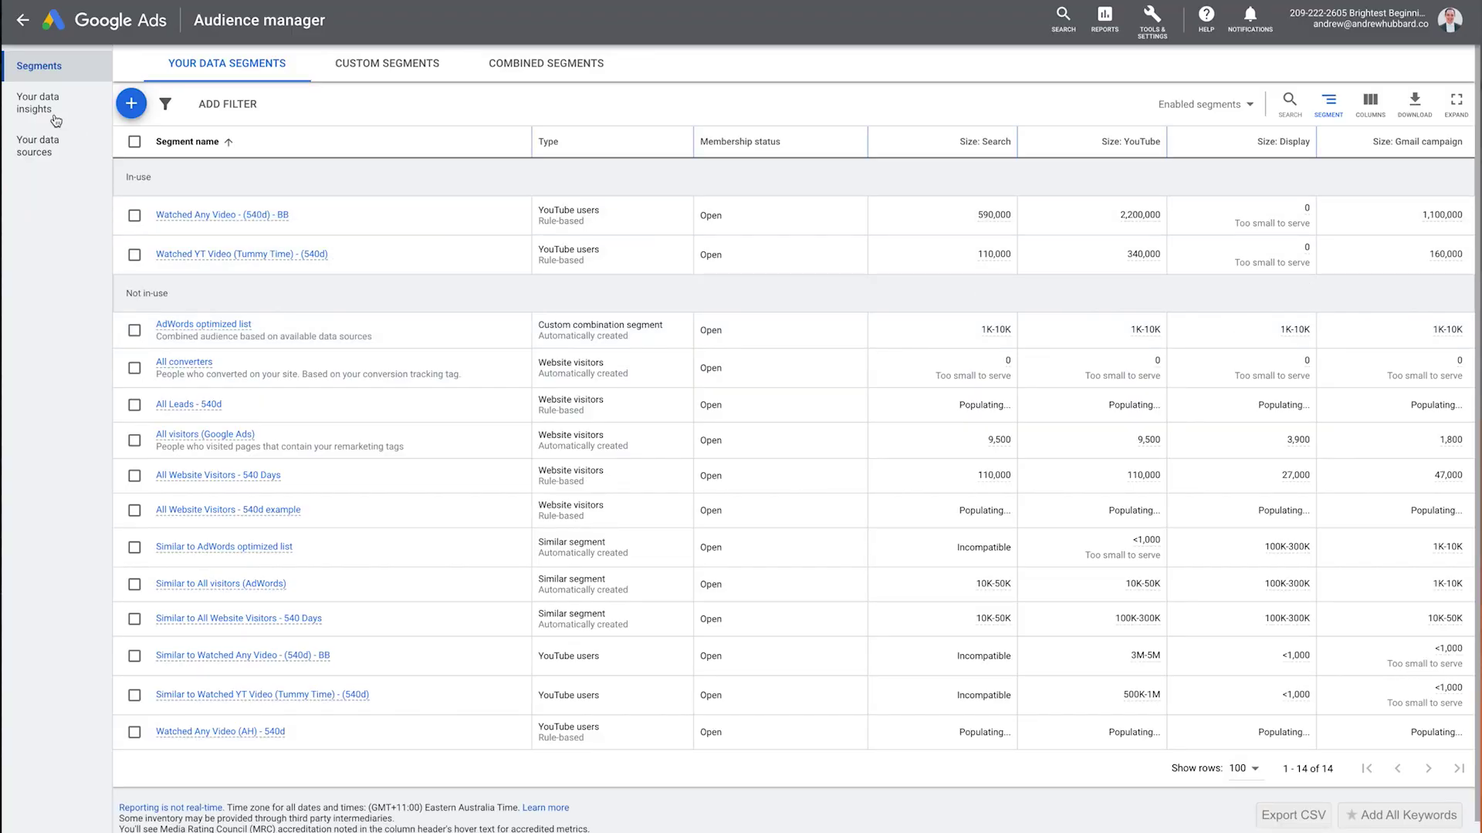
- Show Your data insights for the YouTube users segment Watched Any Video - (540d) - BB
{"action": "left_click", "coordinate": [54, 117]}
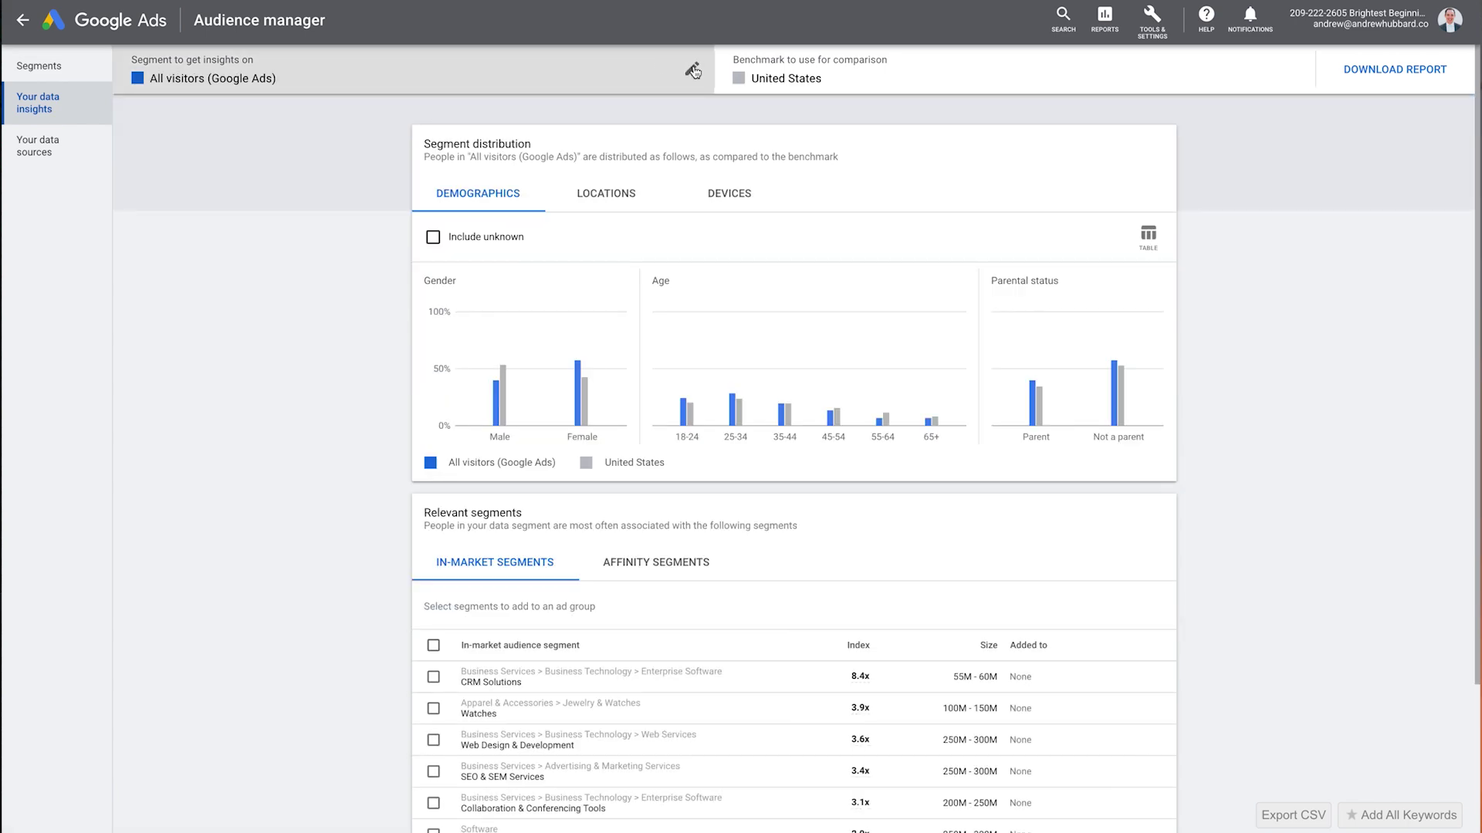
{"action": "left_click", "coordinate": [692, 69]}
{"action": "left_click", "coordinate": [685, 359]}
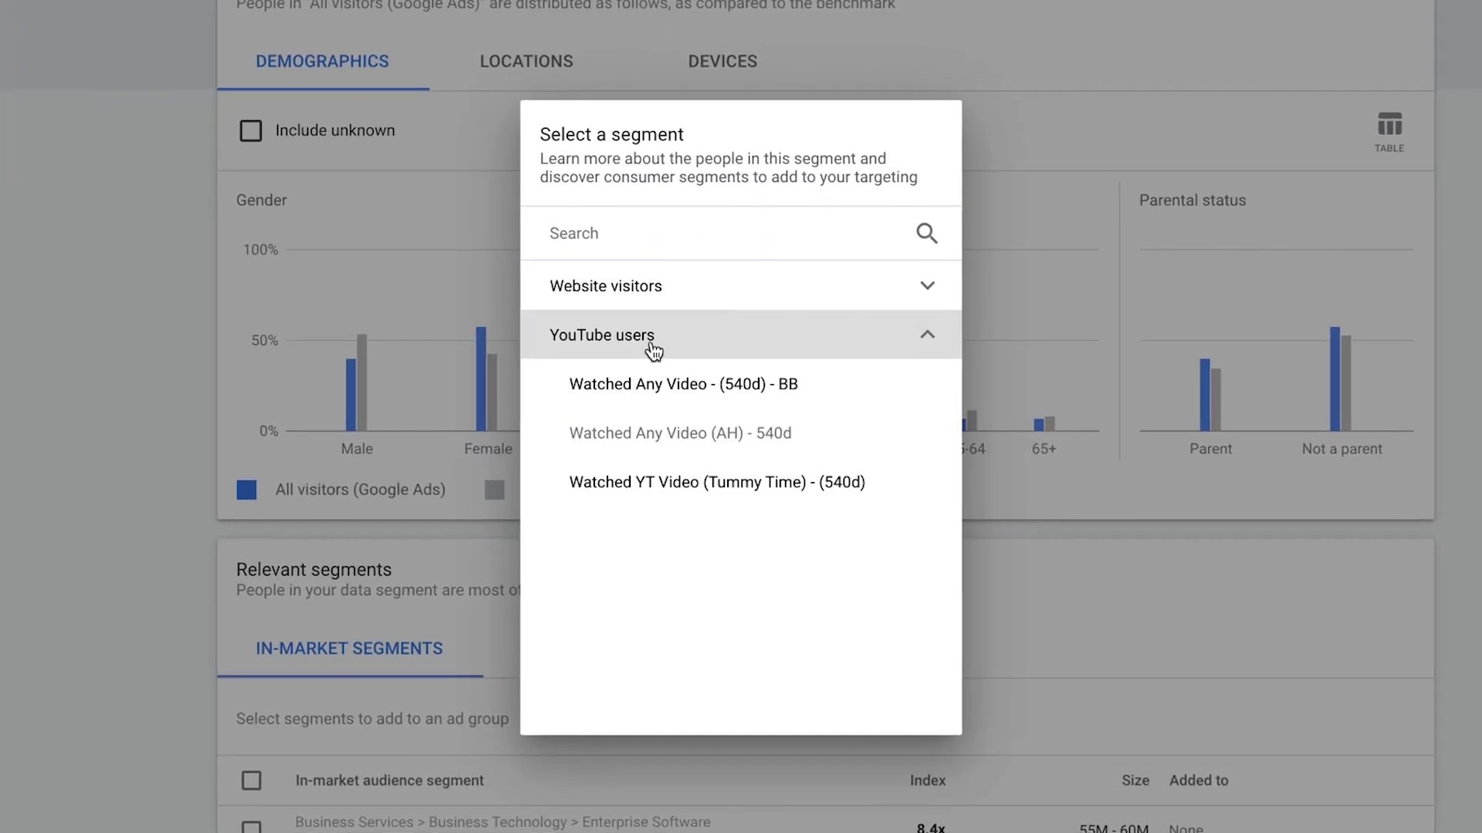
{"action": "left_click", "coordinate": [663, 394]}
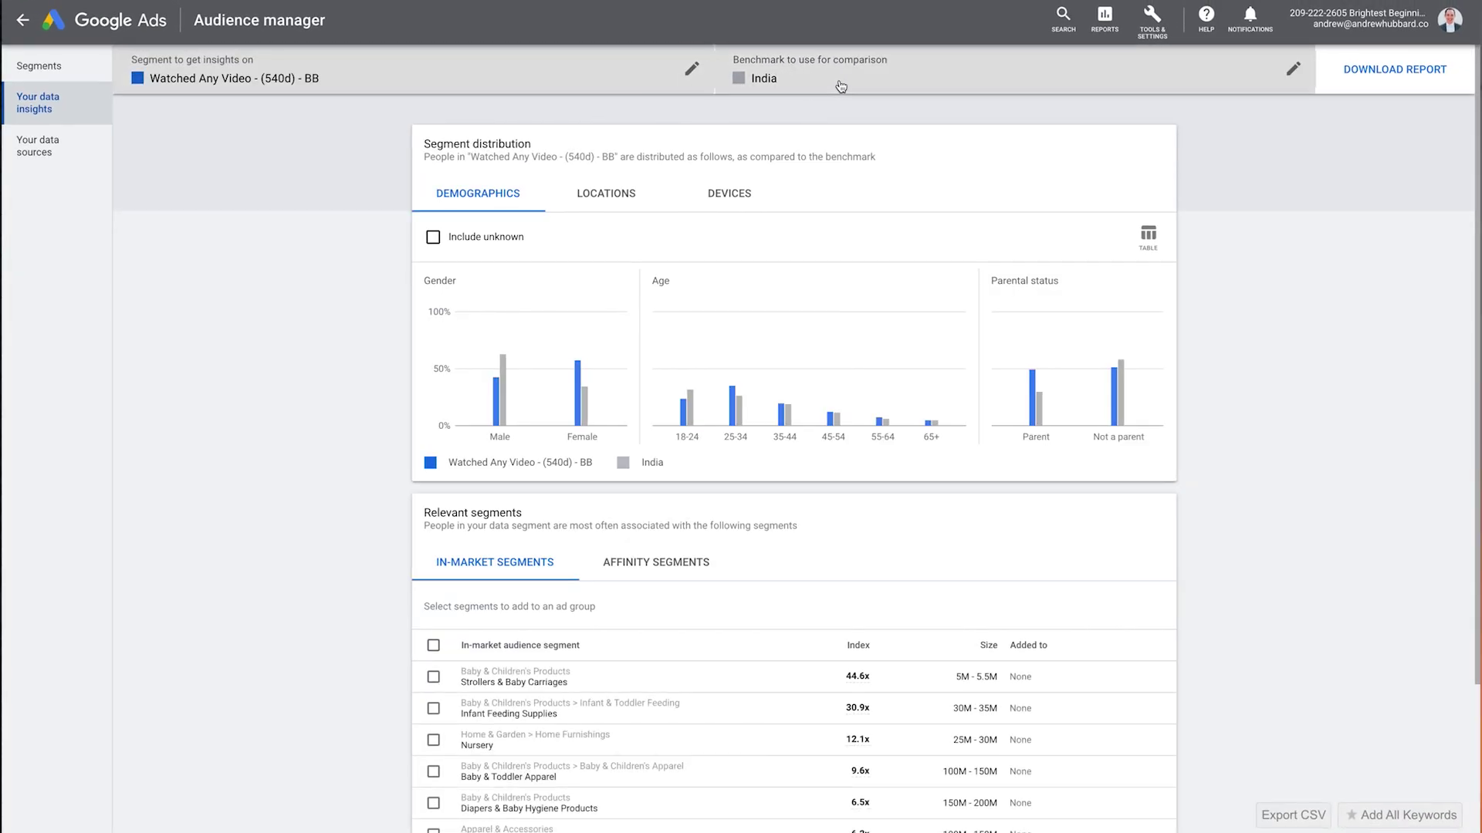
- Set the insights benchmark to United States and review the top segments, led by Strollers (30.4x)
{"action": "left_click", "coordinate": [764, 74]}
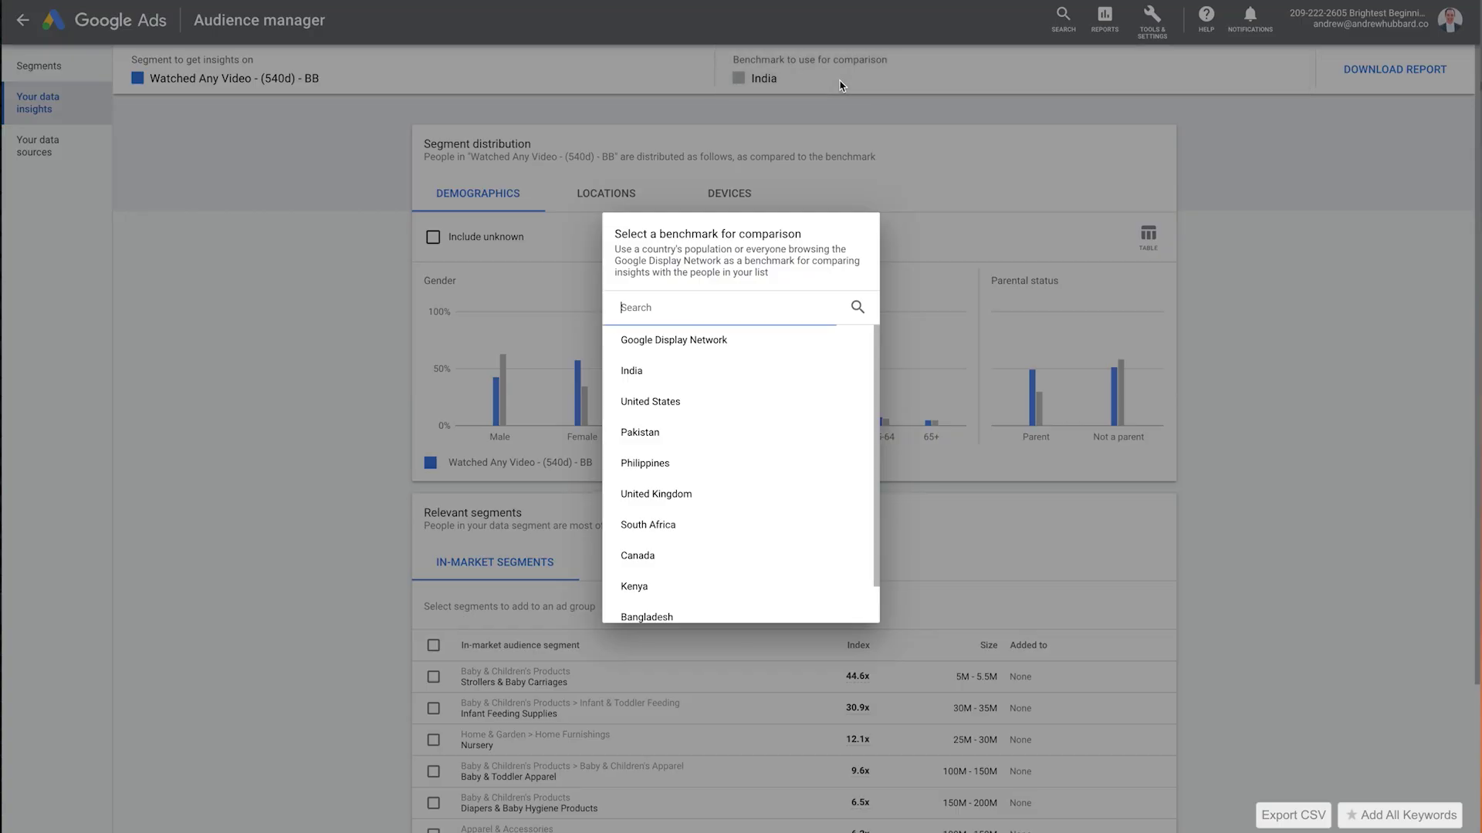
{"action": "left_click", "coordinate": [661, 400]}
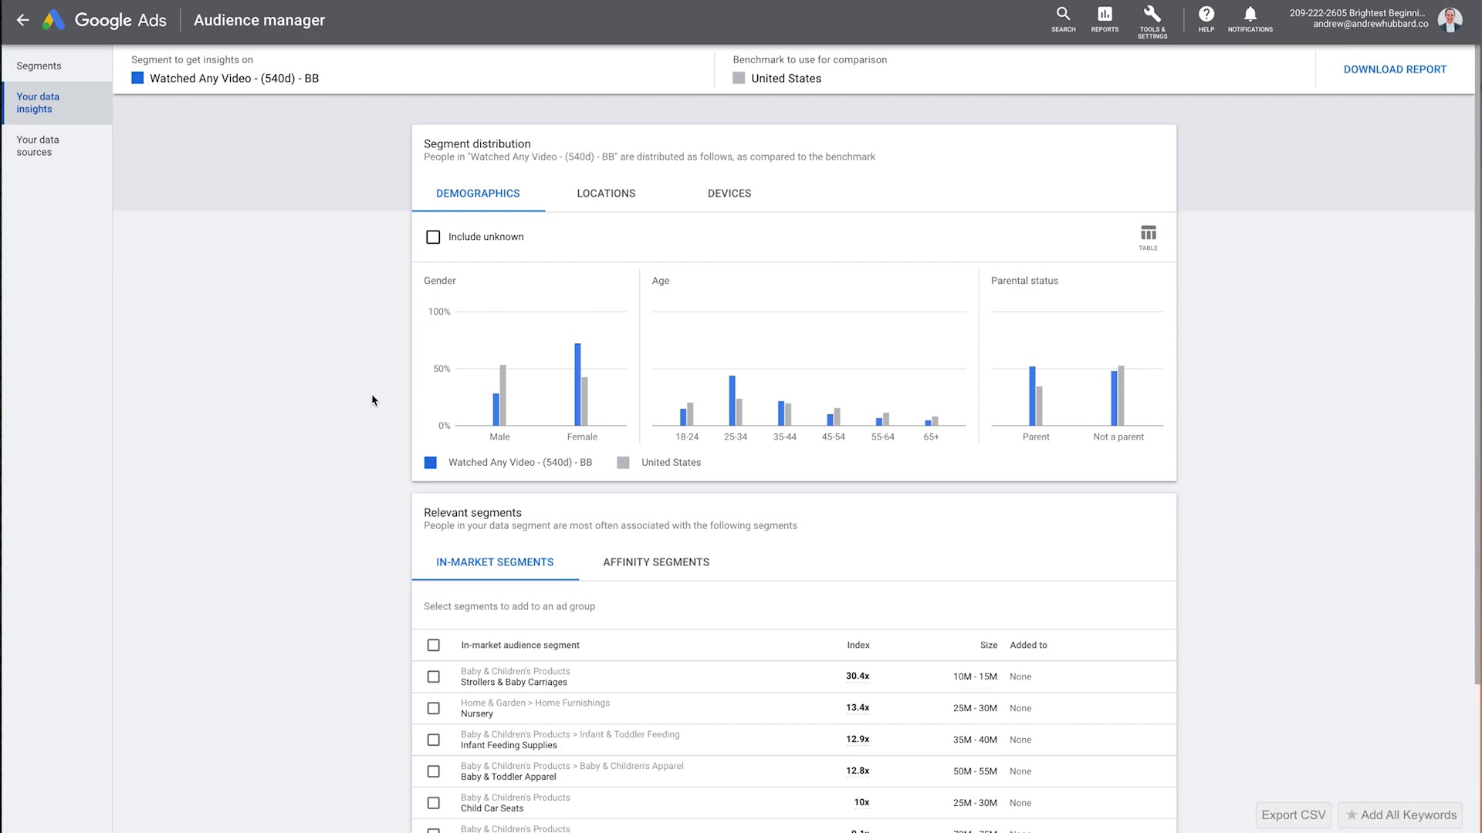
{"action": "scroll", "coordinate": [374, 421], "scroll_direction": "down", "scroll_amount": 1}
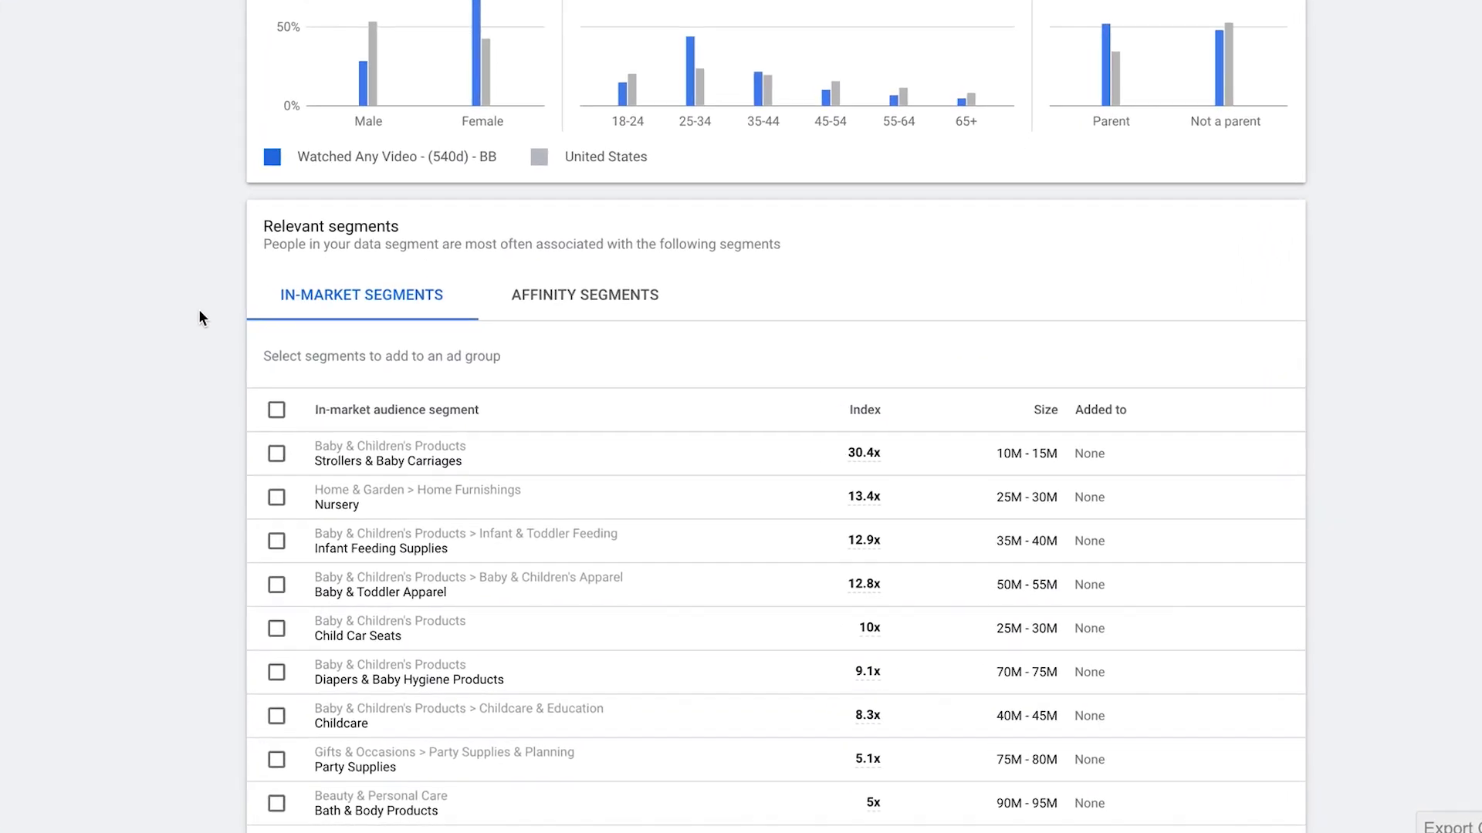